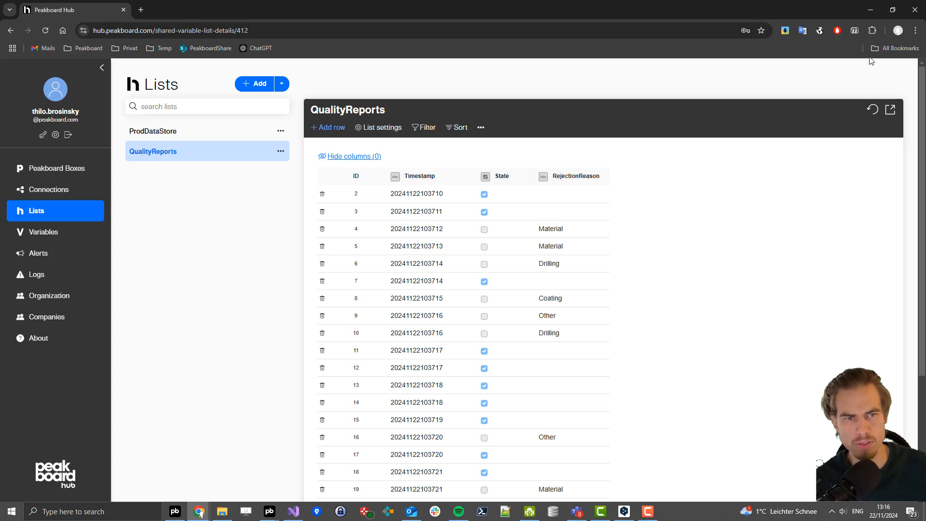
# Step: Switch to Peakboard Designer and start a new Peakboard Hub List data source named Quality
pyautogui.click(869, 11)
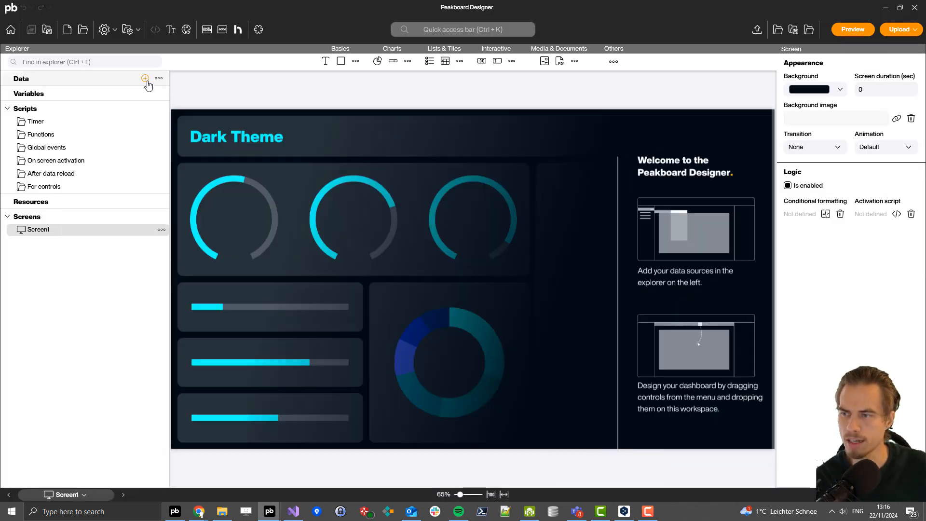
pyautogui.click(148, 80)
pyautogui.click(428, 176)
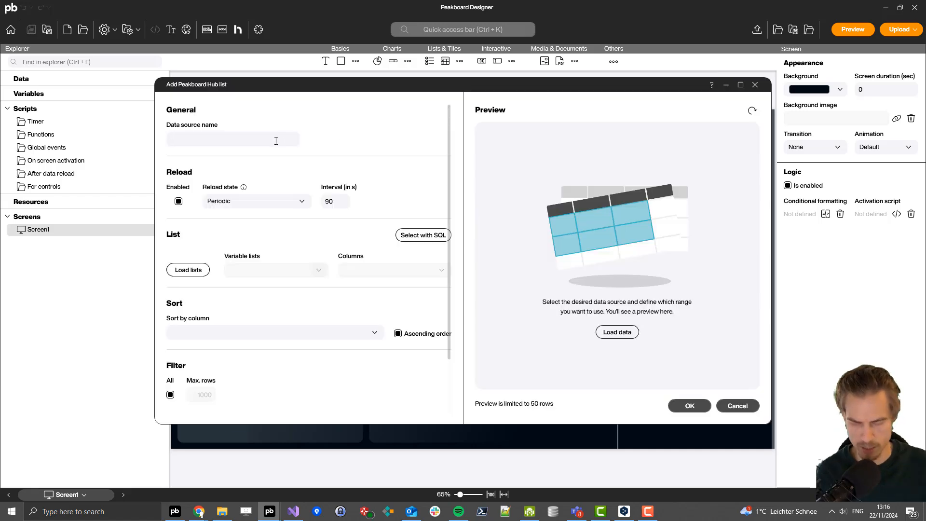
pyautogui.write('Quality')
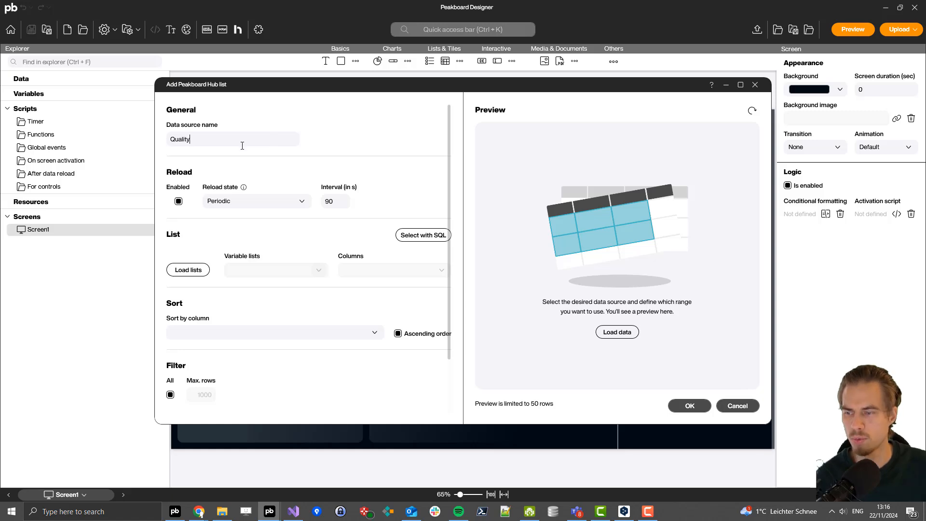
# Step: Load the hub lists, choose QualityReports as the source list, load its data and add the data source
pyautogui.click(192, 270)
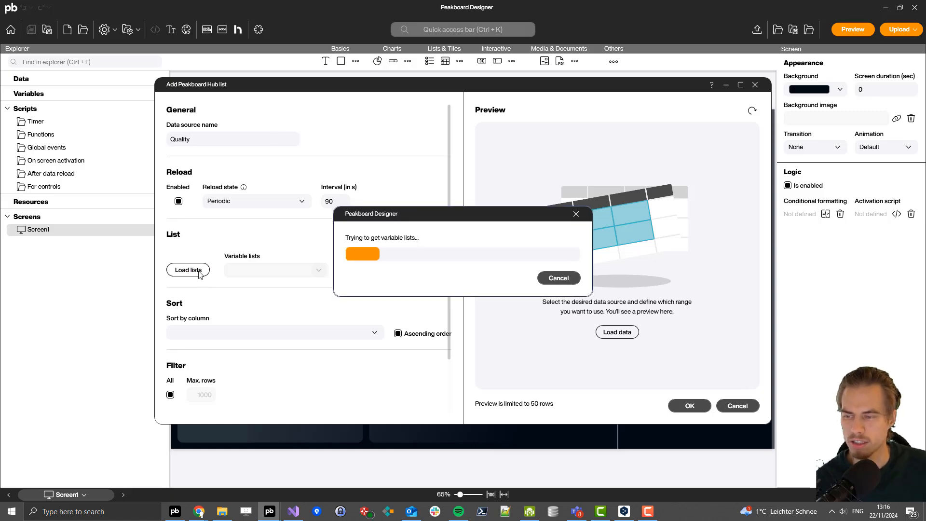
pyautogui.click(234, 272)
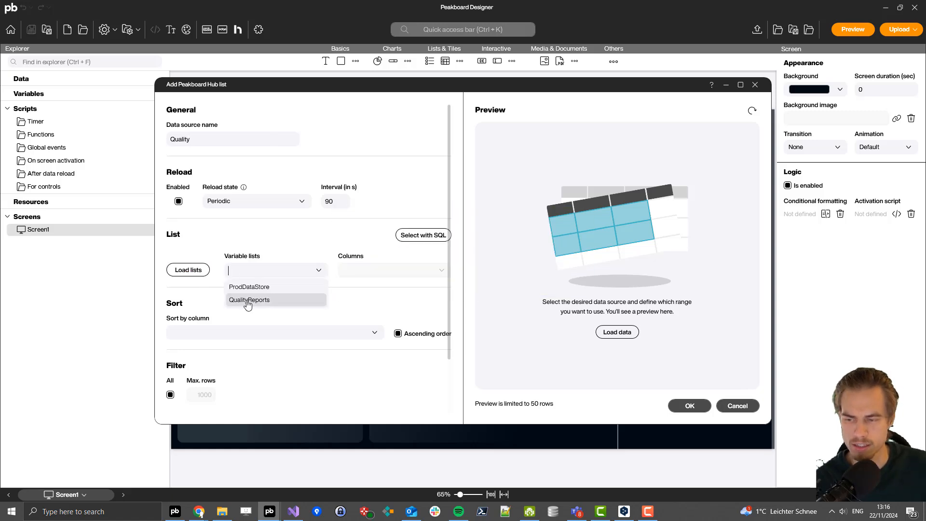
pyautogui.click(247, 301)
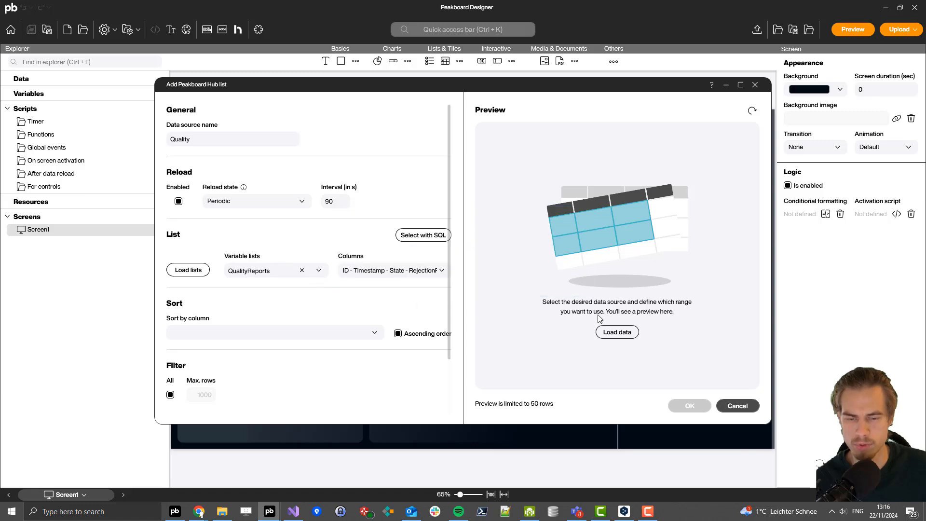
pyautogui.click(618, 333)
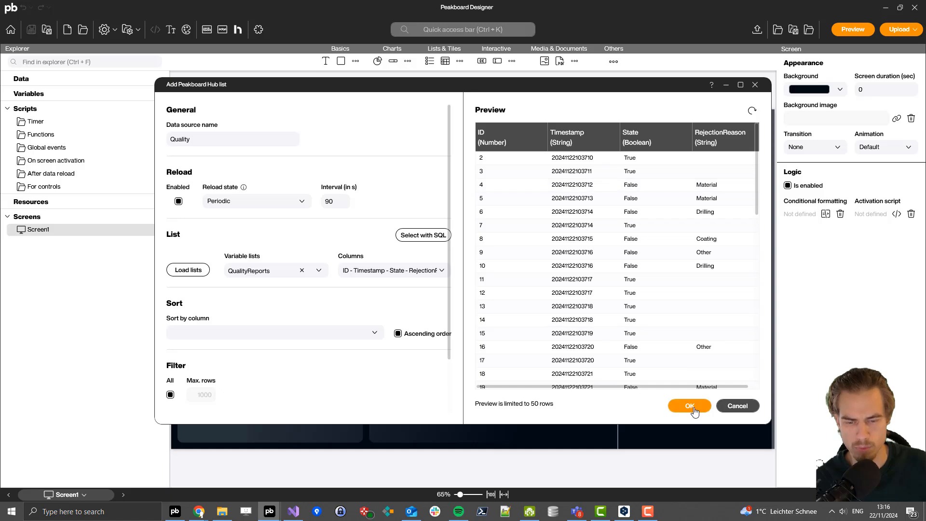
pyautogui.click(691, 406)
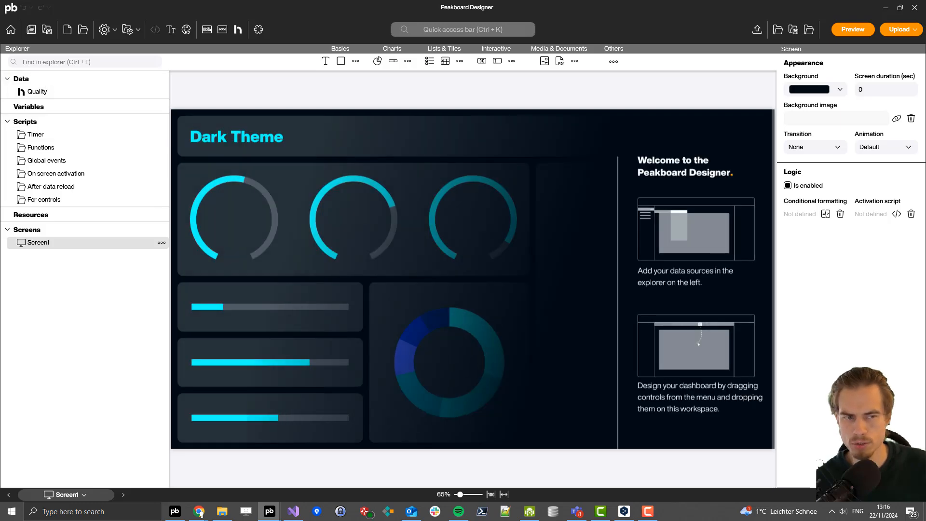
pyautogui.rightClick(37, 92)
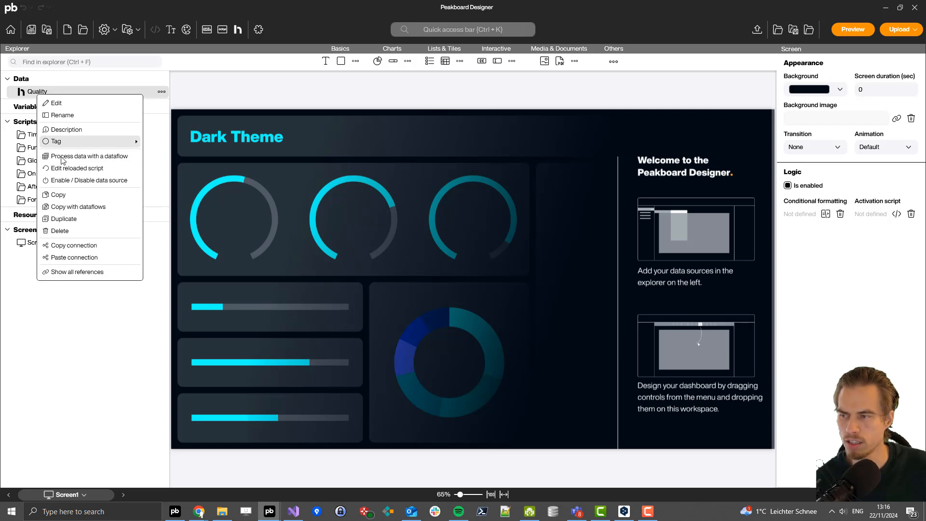
pyautogui.click(88, 157)
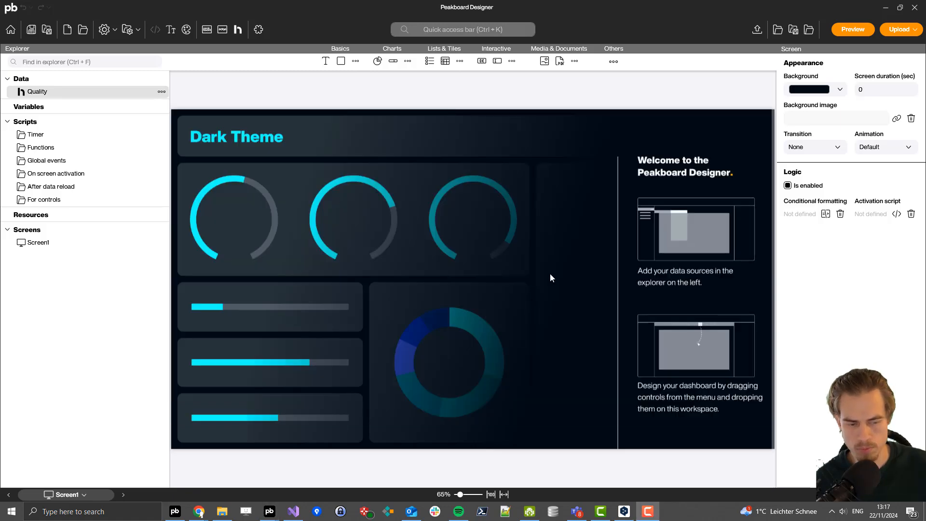
pyautogui.click(309, 202)
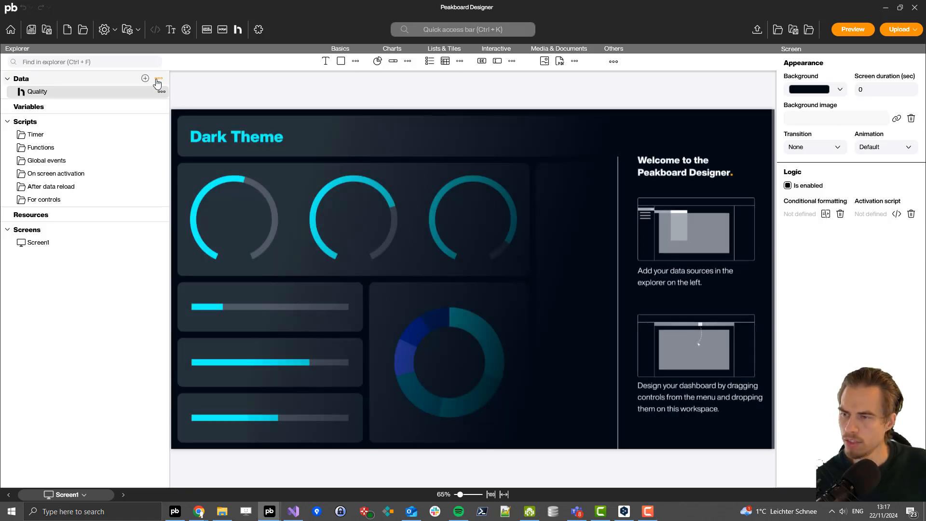
# Step: Add a Time data source named MyTime
pyautogui.click(145, 79)
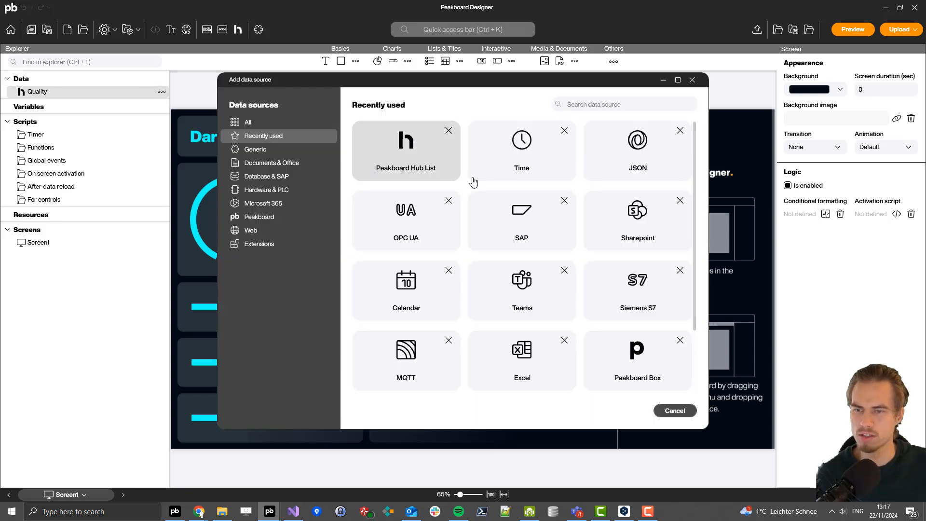
pyautogui.click(507, 170)
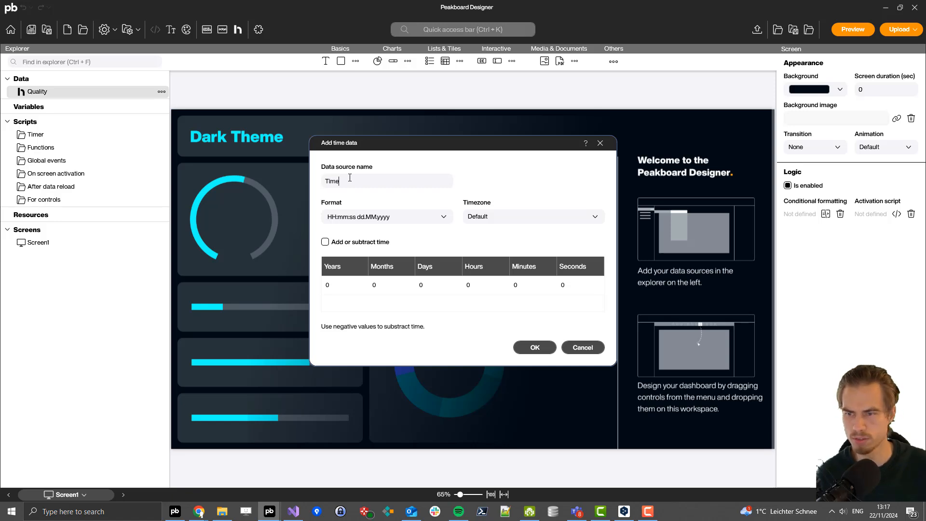
pyautogui.write('My')
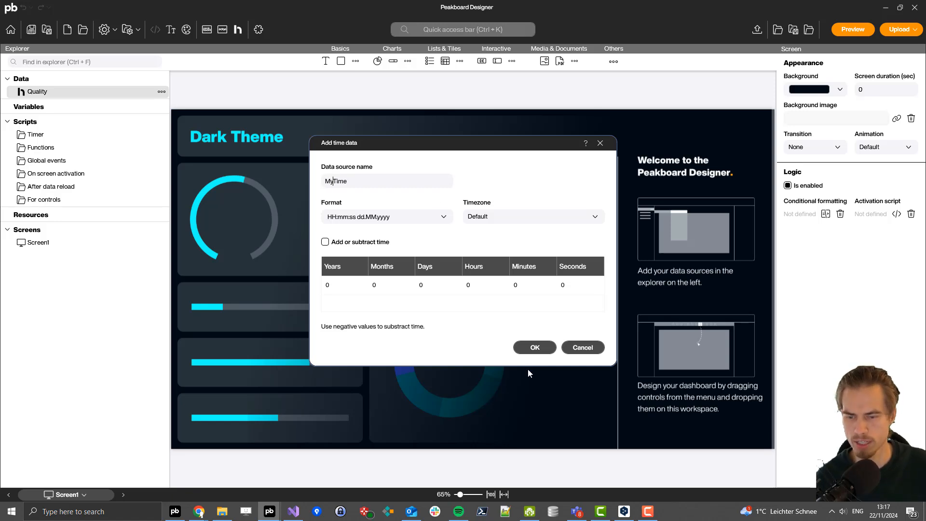
pyautogui.click(534, 347)
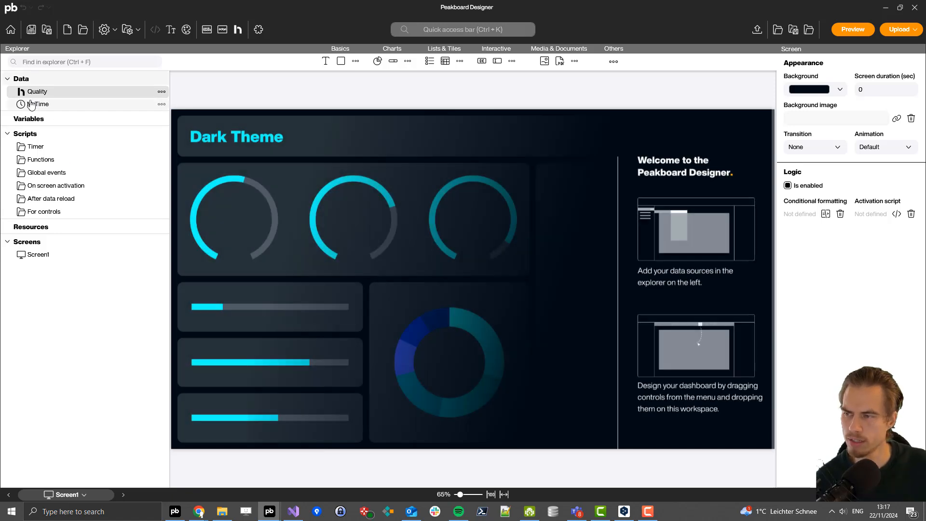
# Step: Create a dataflow named Good on the Quality data source and keep only rows whose State is True
pyautogui.rightClick(44, 92)
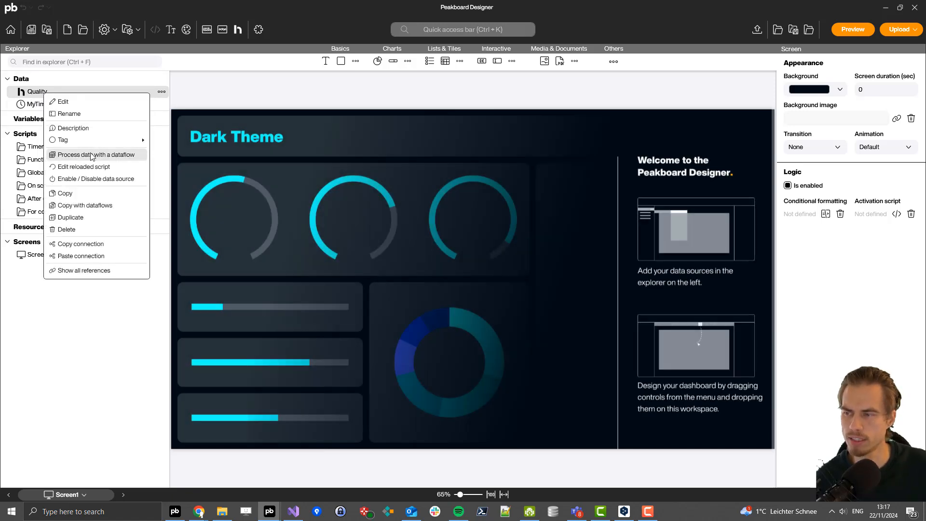
pyautogui.click(121, 155)
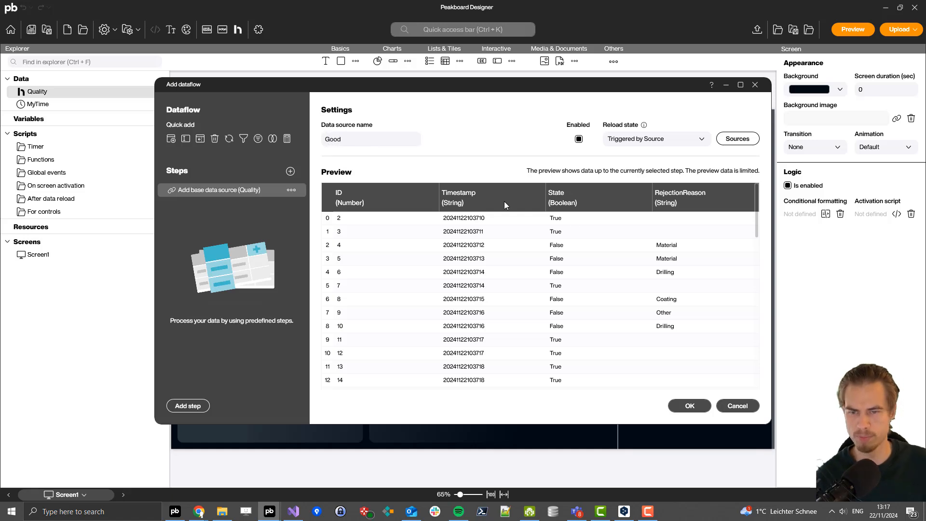
pyautogui.rightClick(583, 223)
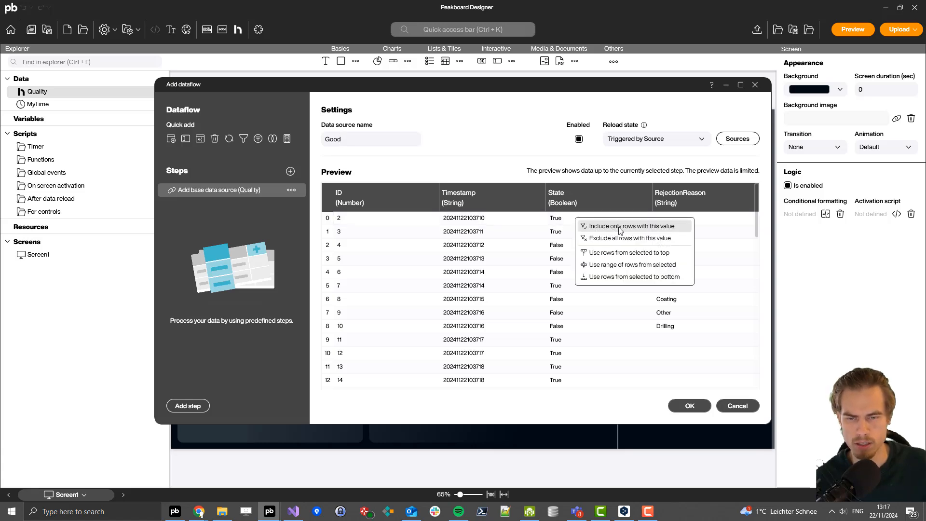
pyautogui.click(621, 227)
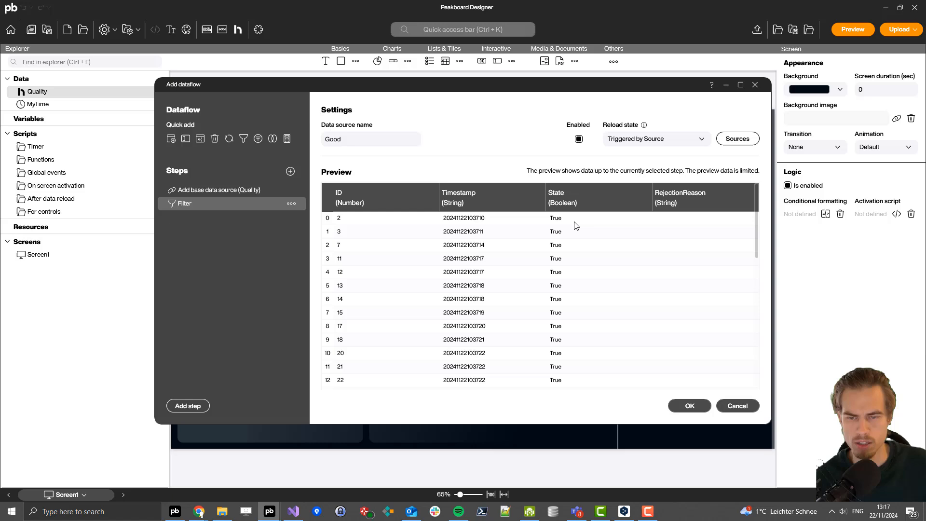
# Step: Add a Filter by date/time columns step to the dataflow, using Timestamp as the column to filter
pyautogui.click(290, 172)
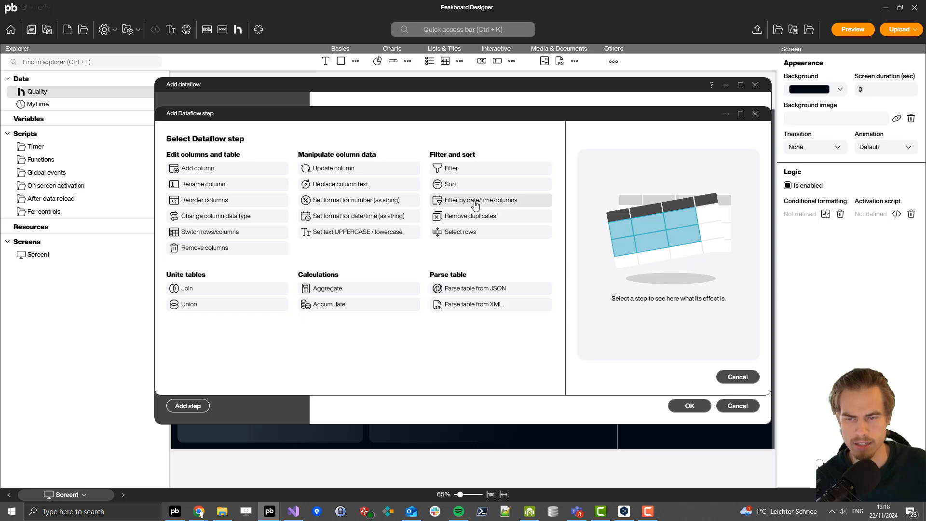
pyautogui.click(490, 202)
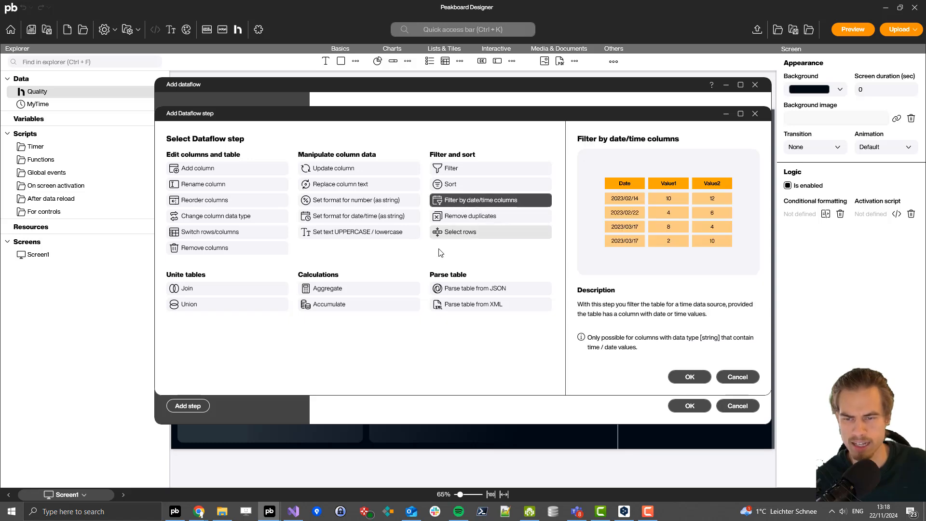
pyautogui.doubleClick(490, 202)
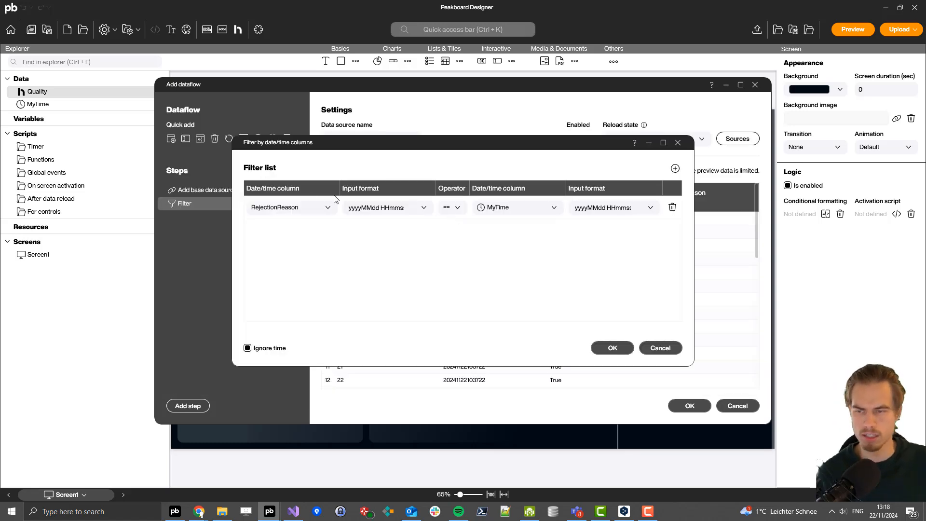
pyautogui.click(295, 212)
pyautogui.click(286, 243)
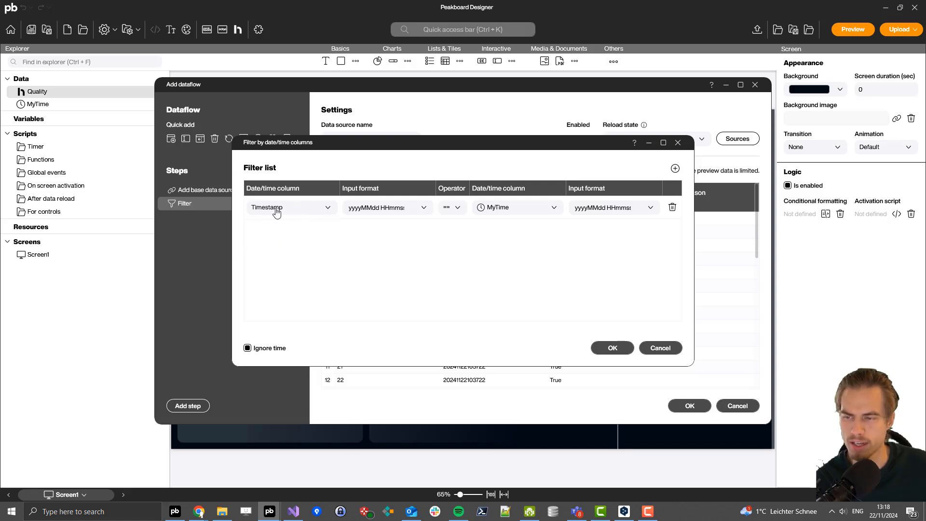
# Step: Set the Timestamp input format to yyyyMMddHHmmss, compare it with MyTime and apply the date filter
pyautogui.click(378, 208)
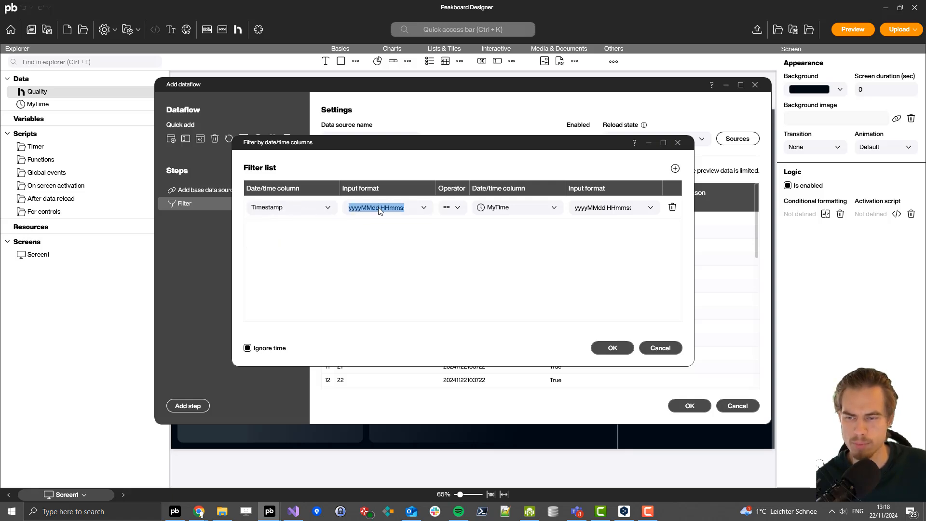
pyautogui.press('Left')
pyautogui.press('Right')
pyautogui.press('Right')
pyautogui.press('Right')
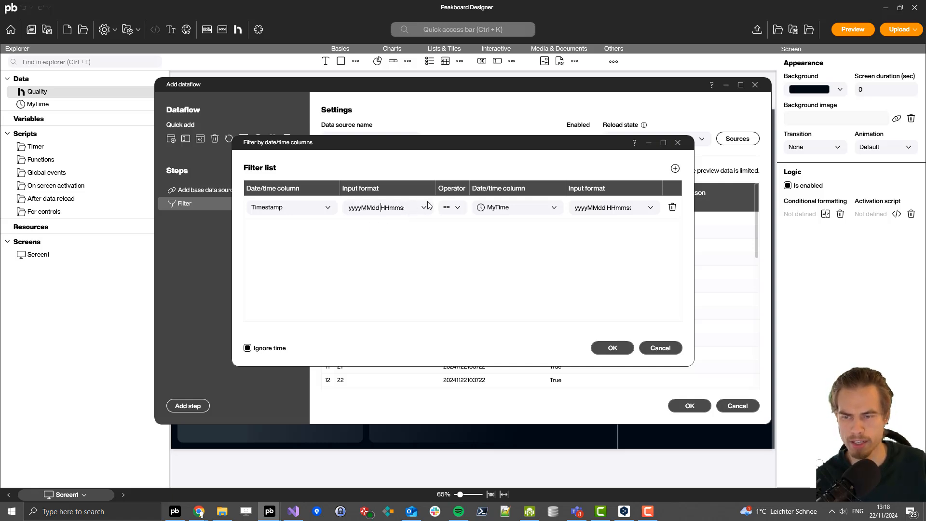
pyautogui.press('BackSpace')
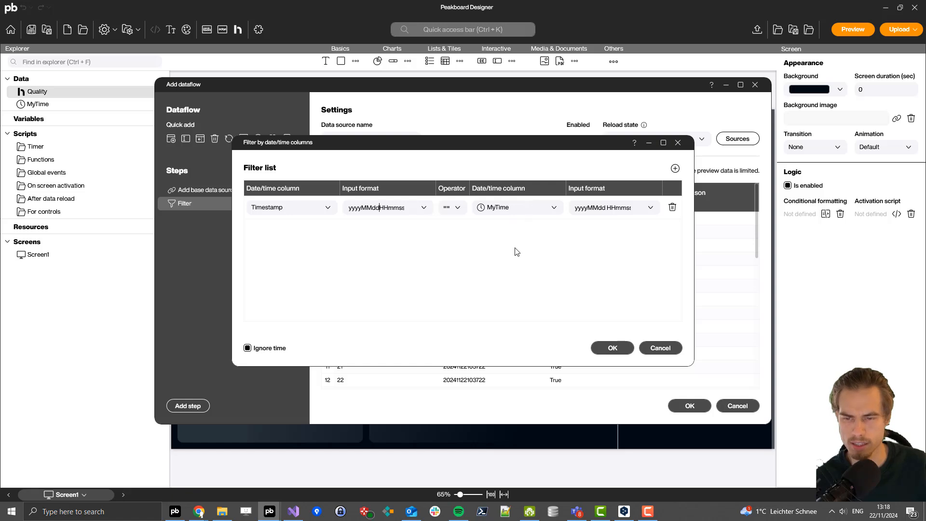
pyautogui.click(524, 209)
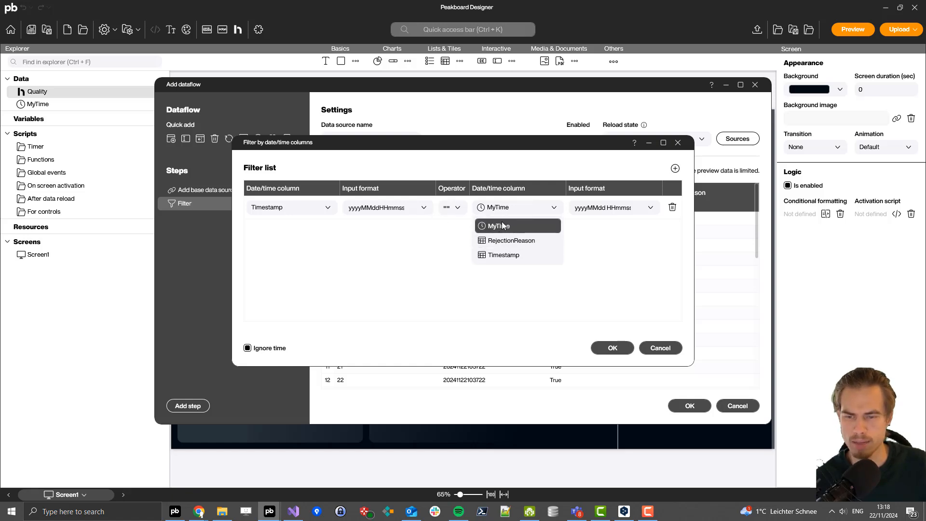
pyautogui.click(503, 226)
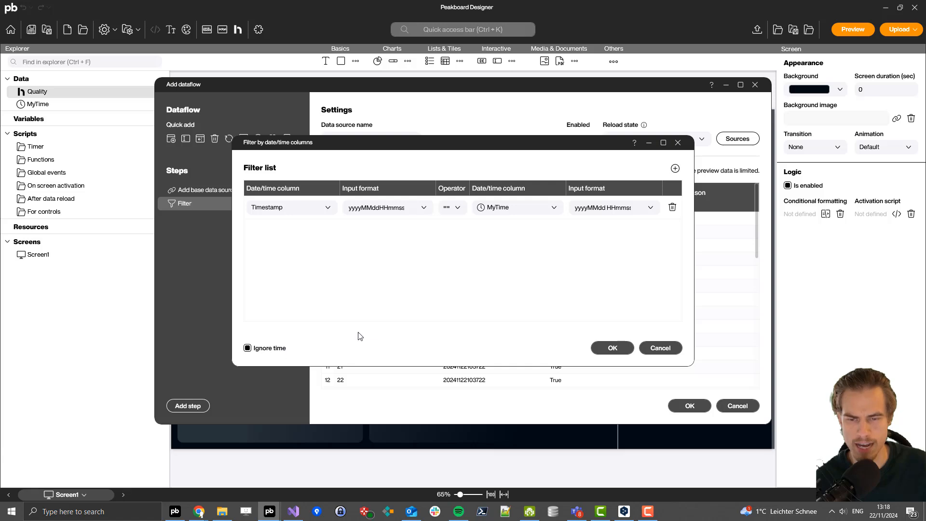
pyautogui.click(613, 348)
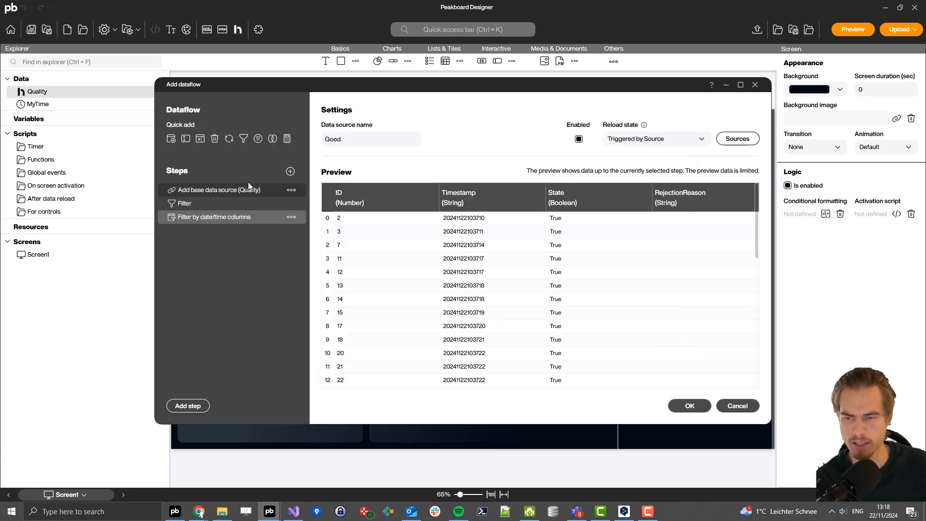
# Step: Add a Count aggregation with the new column name Count and save the Good dataflow
pyautogui.click(287, 139)
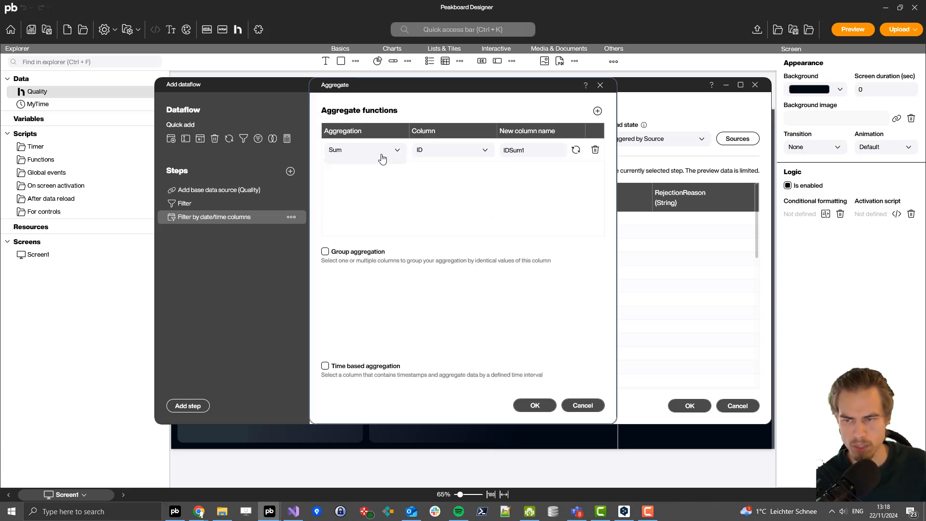
pyautogui.click(380, 154)
pyautogui.click(346, 227)
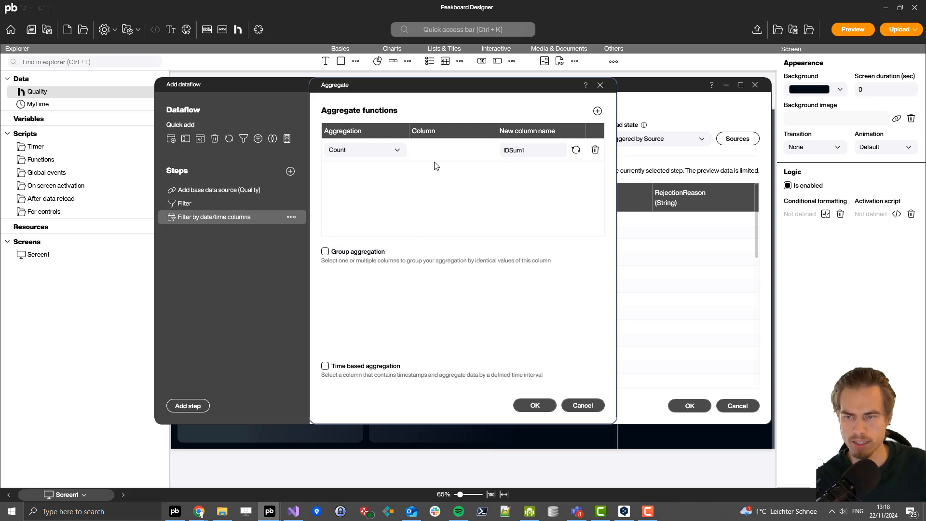
pyautogui.doubleClick(525, 150)
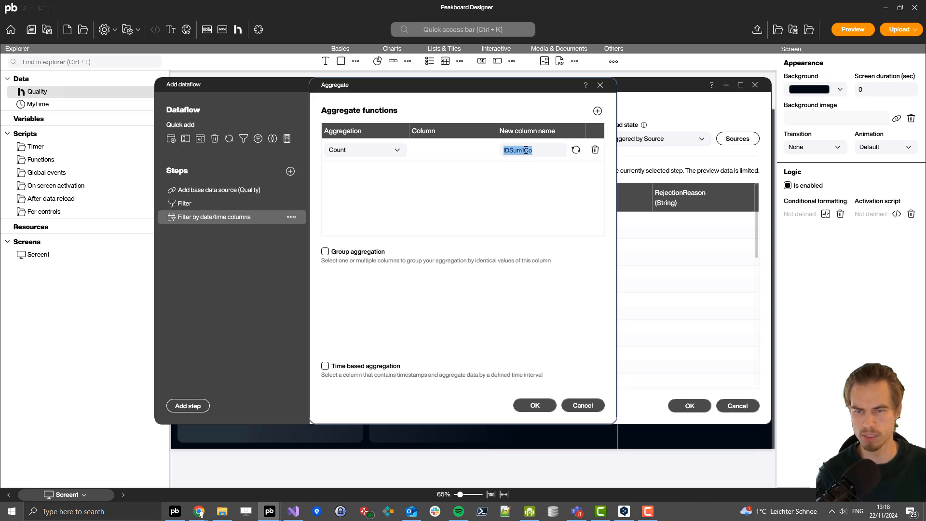
pyautogui.write('Count')
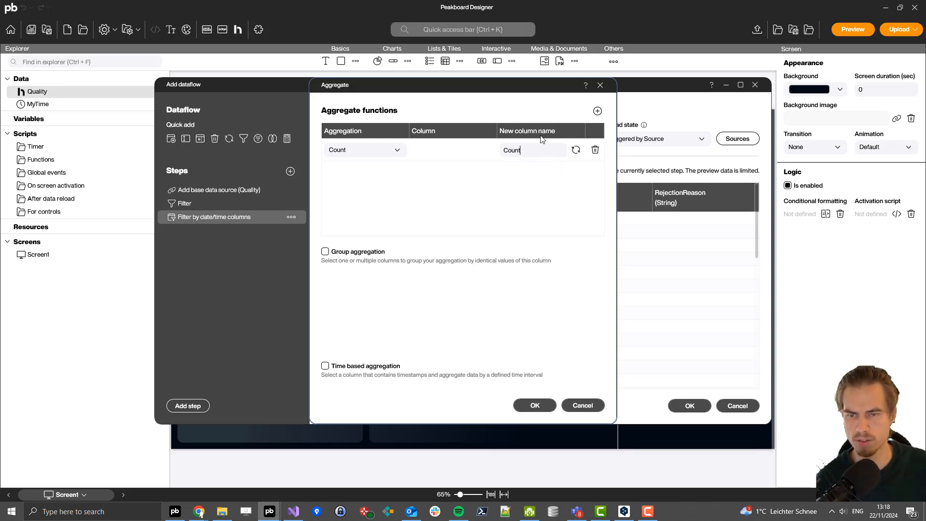
pyautogui.click(535, 406)
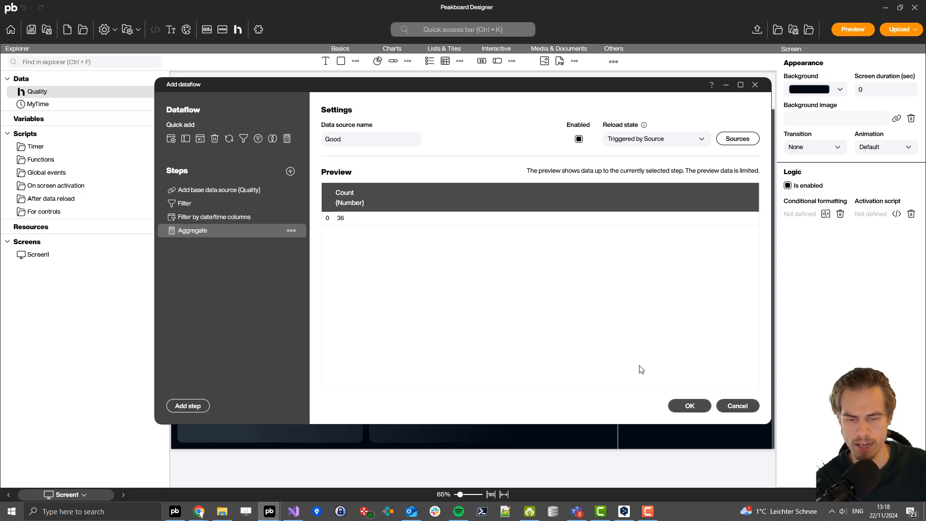
pyautogui.click(690, 407)
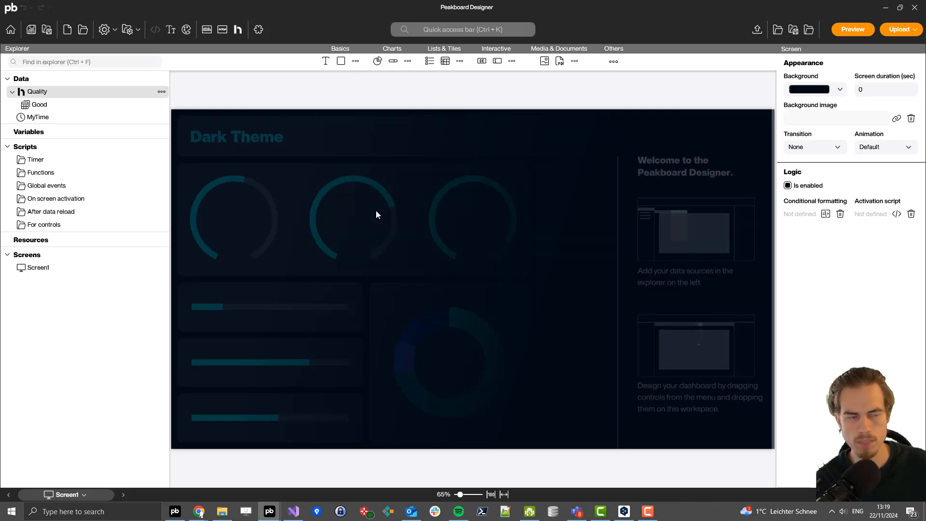
# Step: Place a rectangle and a text control over it at the top of the screen, each 1920 wide and 140 high
pyautogui.moveTo(354, 59); pyautogui.dragTo(774, 153)
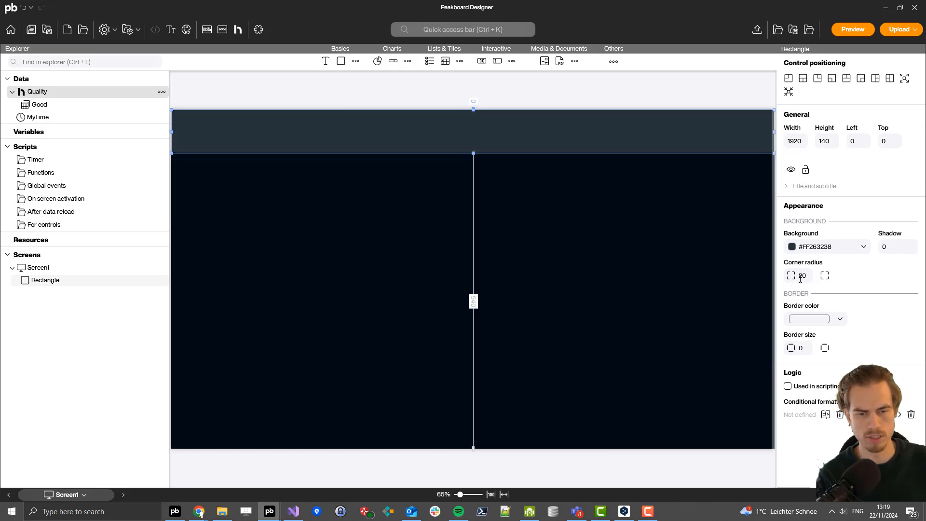
pyautogui.click(459, 221)
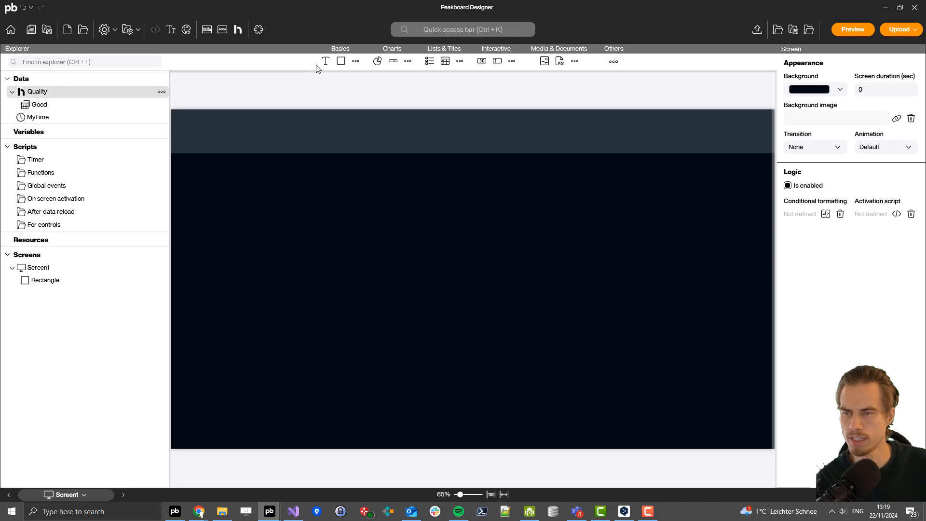
pyautogui.moveTo(325, 61); pyautogui.dragTo(194, 115)
pyautogui.moveTo(266, 141); pyautogui.dragTo(774, 153)
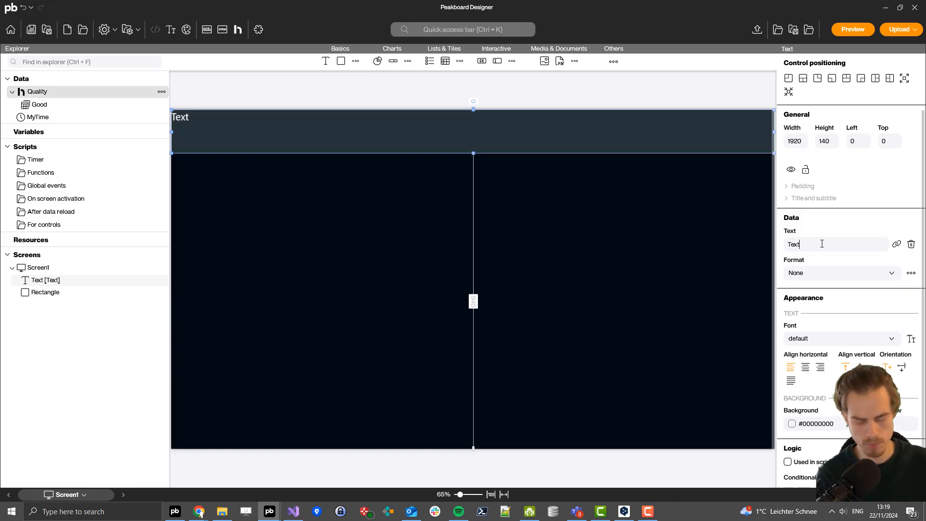
# Step: Set the header text to "Quality control", center it horizontally and vertically, and apply the header1 font
pyautogui.doubleClick(822, 244)
pyautogui.write('Quality')
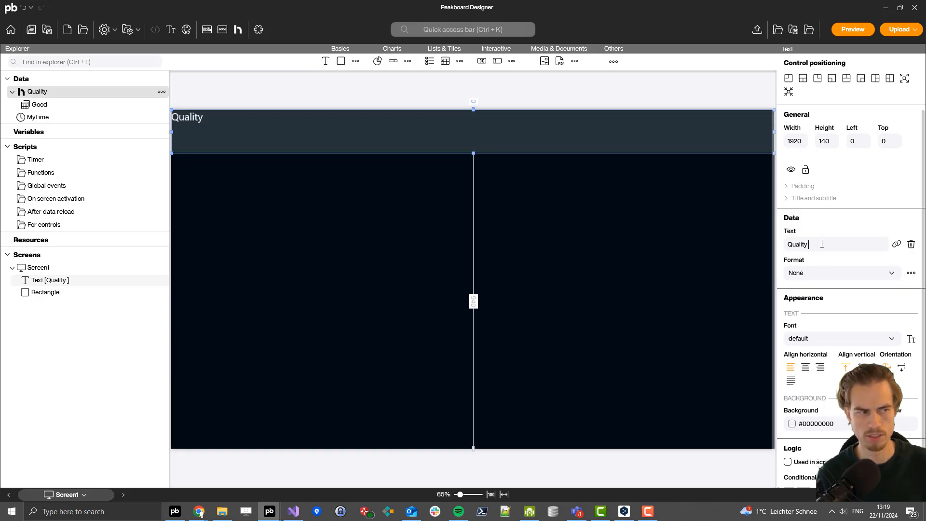
pyautogui.write(' control')
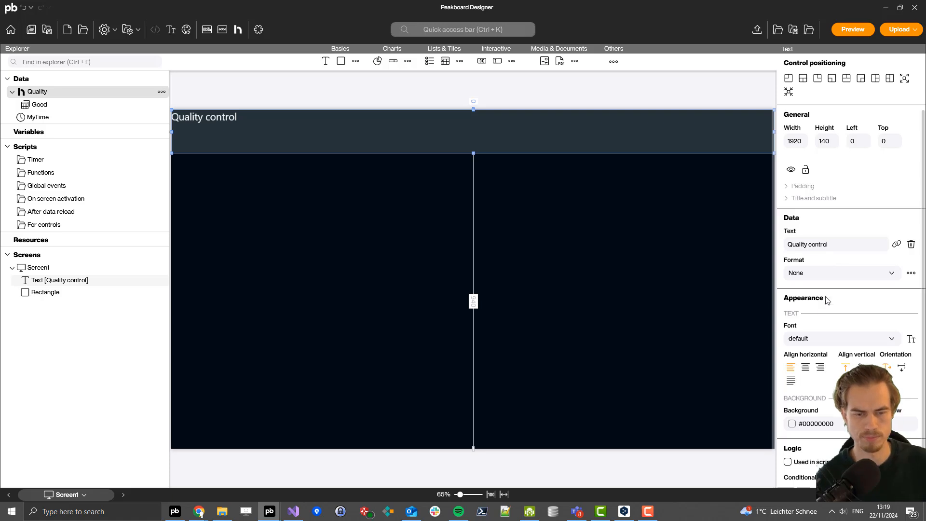
pyautogui.click(805, 368)
pyautogui.click(860, 367)
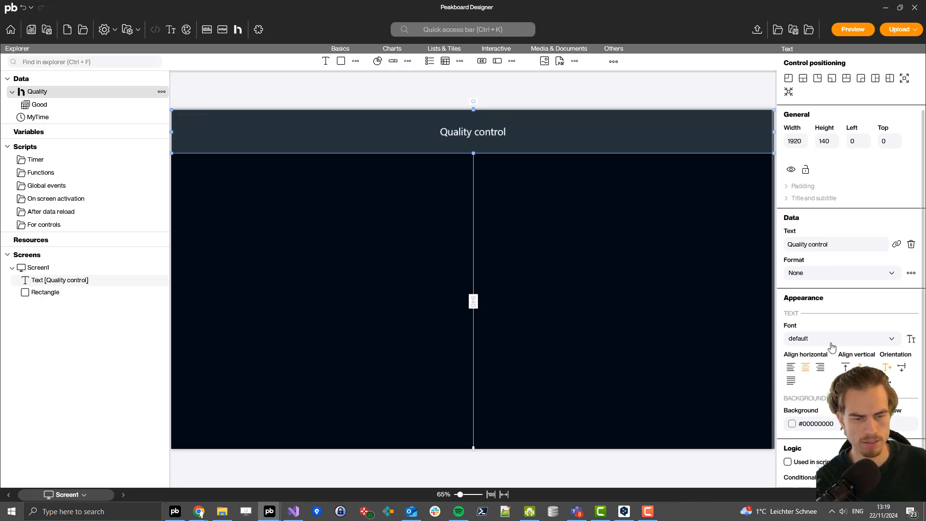
pyautogui.click(820, 338)
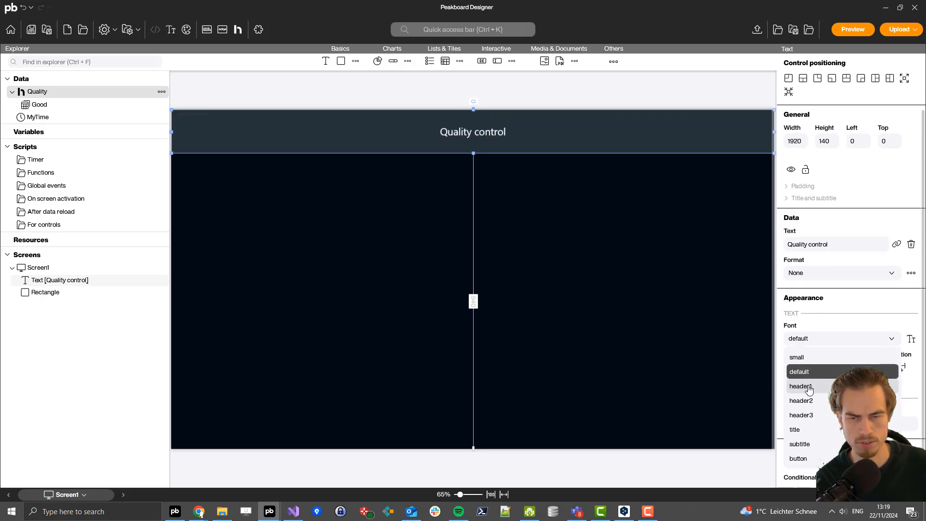
pyautogui.click(809, 388)
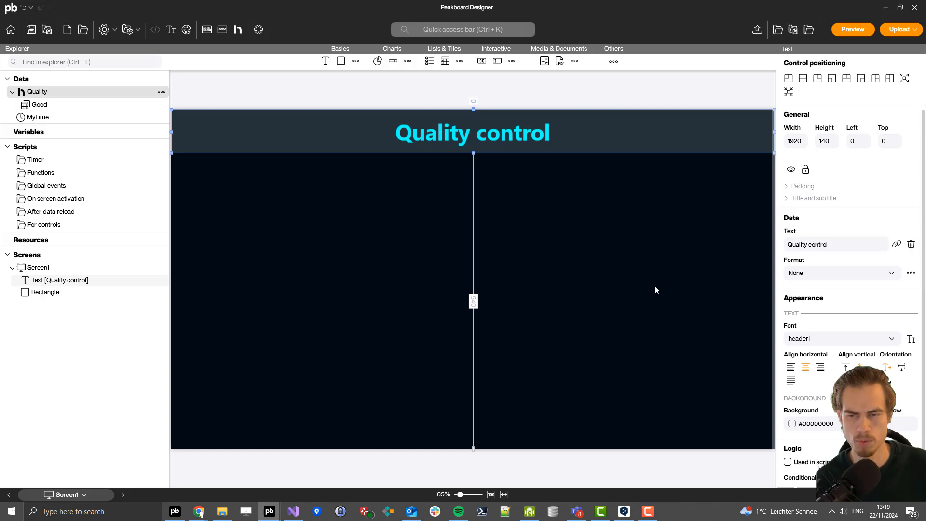
# Step: Modify the header1 font so the Quality control title uses white, non-bold text
pyautogui.click(912, 341)
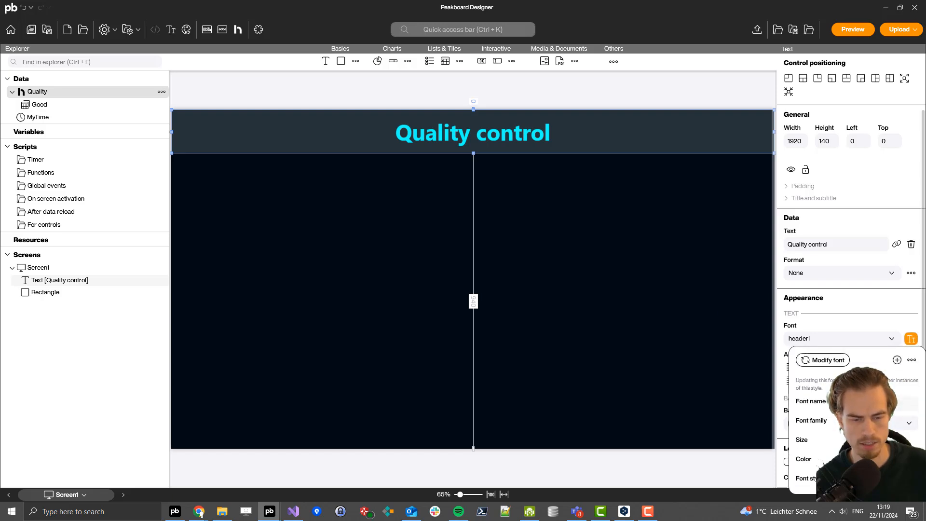
pyautogui.click(864, 459)
pyautogui.click(798, 440)
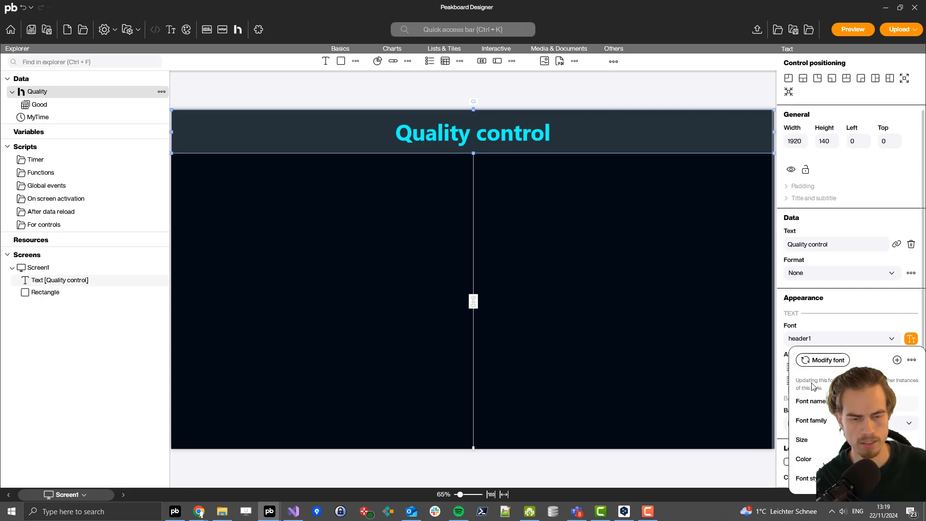
pyautogui.click(814, 361)
pyautogui.click(636, 282)
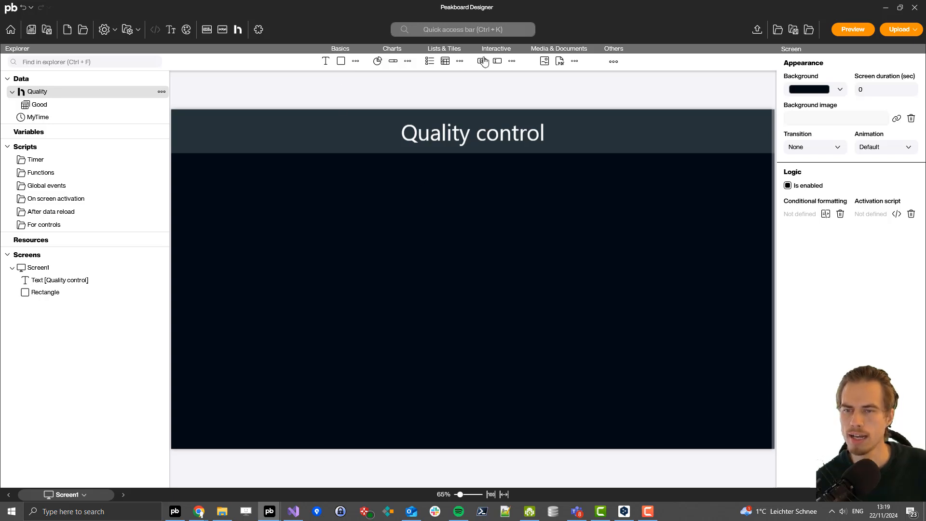
# Step: Add a button labelled OK below the header, 1620 wide and 360 high, at left 20 and top 160
pyautogui.moveTo(483, 62); pyautogui.dragTo(316, 207)
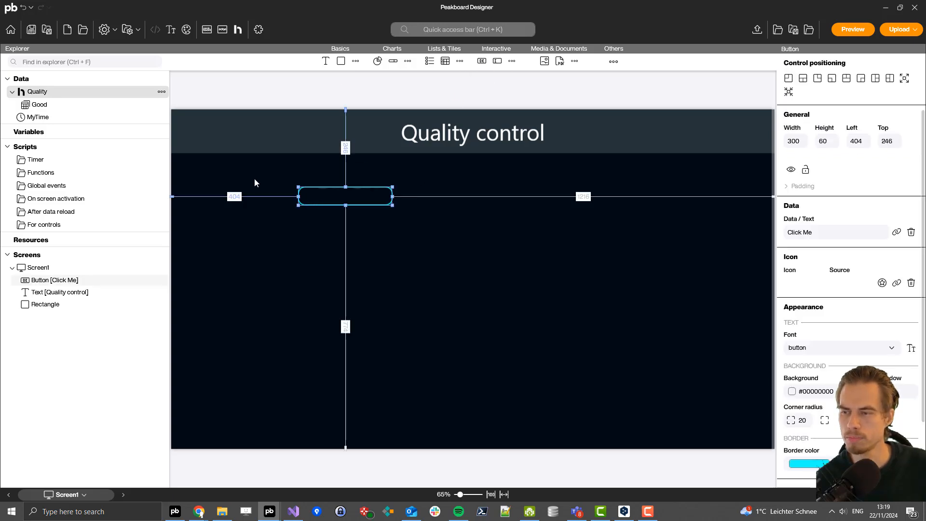
pyautogui.moveTo(388, 203); pyautogui.dragTo(696, 274)
pyautogui.moveTo(847, 234); pyautogui.dragTo(640, 237)
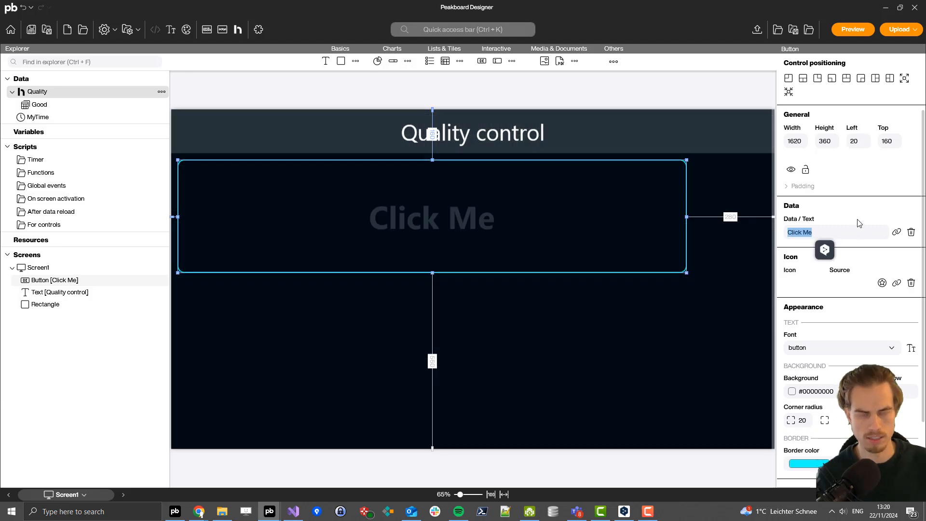
pyautogui.write('OK')
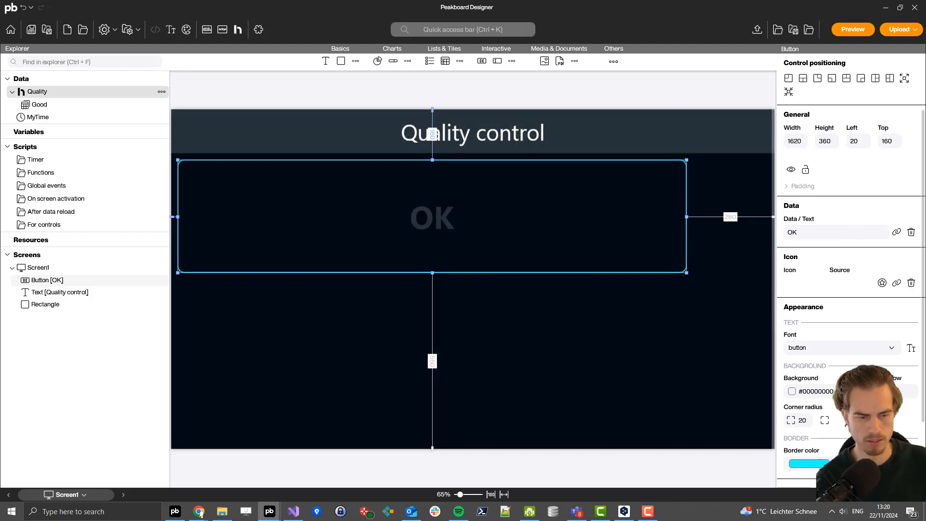
# Step: Set the OK button's border size to 0 and its background to green #FF00E676
pyautogui.write('0')
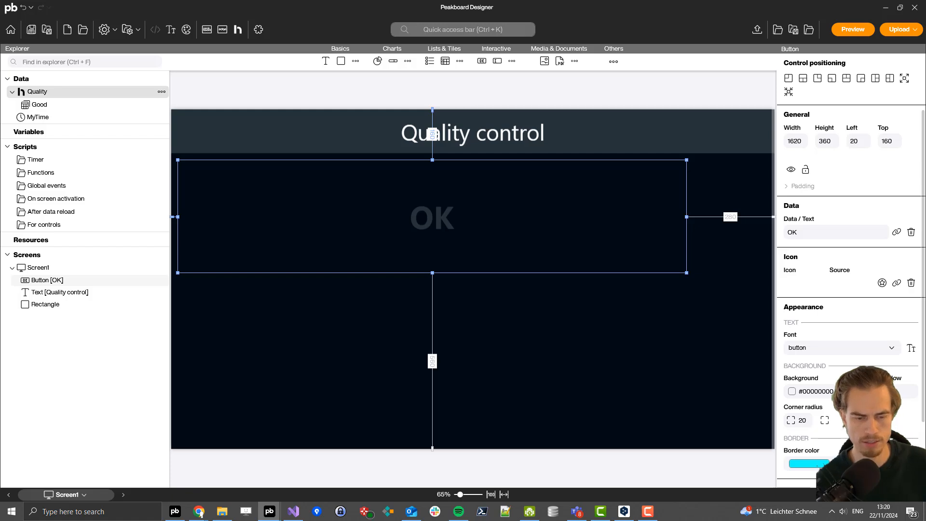
pyautogui.click(822, 395)
pyautogui.click(841, 309)
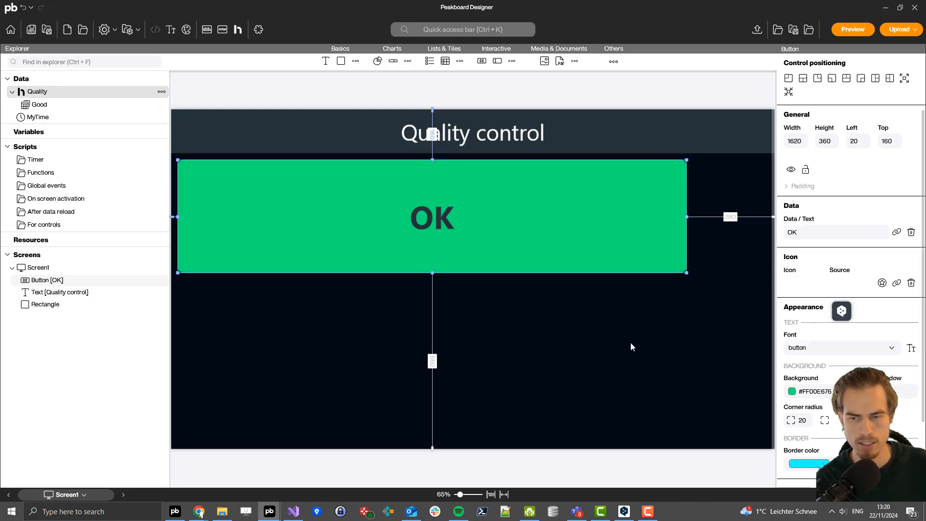
pyautogui.click(564, 330)
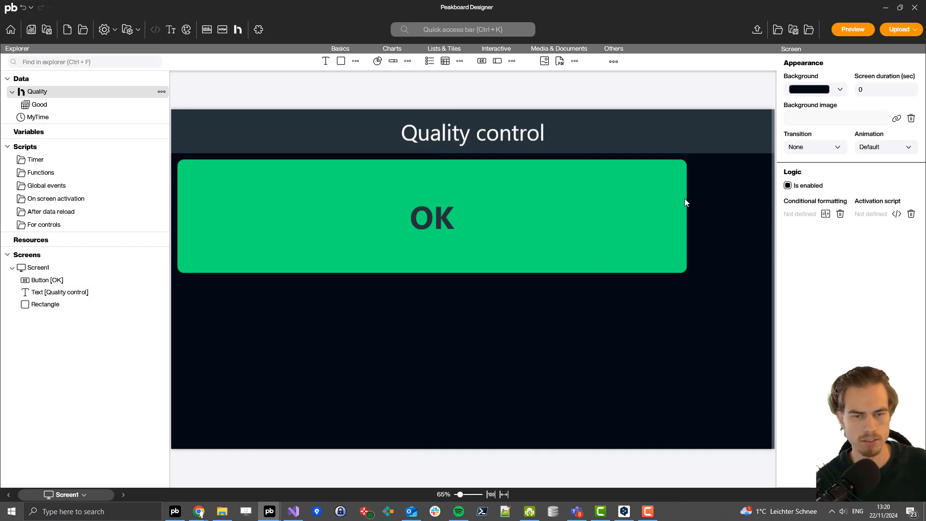
# Step: Narrow the OK button by moving its right edge inward to leave room for a tile beside it
pyautogui.click(687, 215)
pyautogui.moveTo(688, 216); pyautogui.dragTo(663, 217)
pyautogui.click(712, 201)
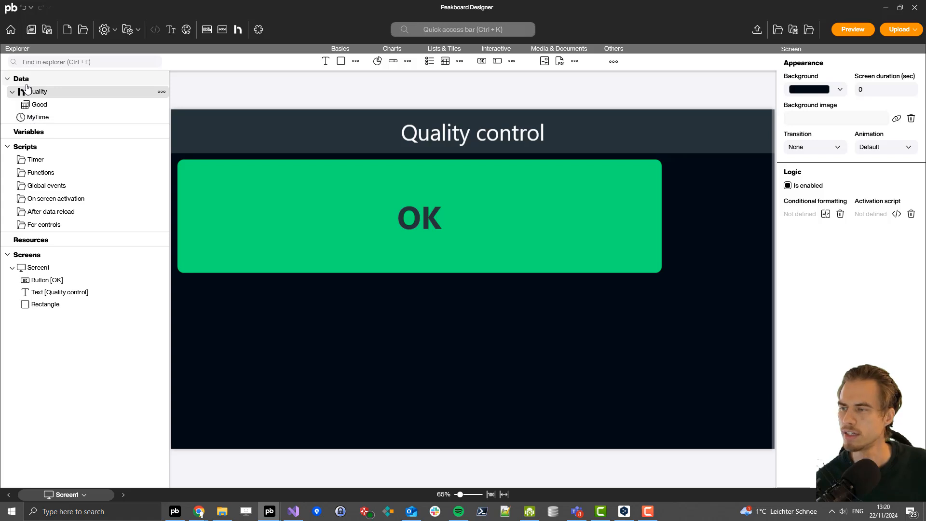
# Step: Add a text control bound to the Good dataflow's Count and place it below the OK button's right end
pyautogui.moveTo(36, 104); pyautogui.dragTo(681, 188)
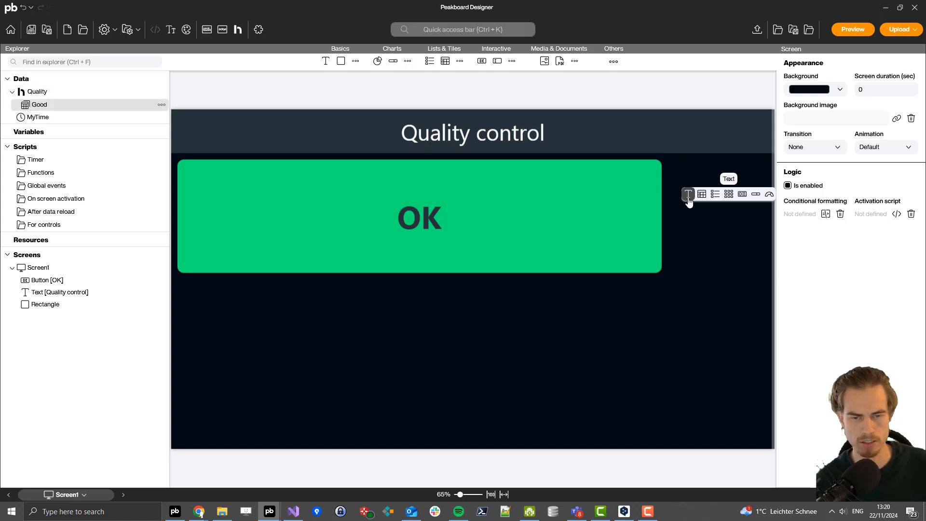
pyautogui.click(689, 195)
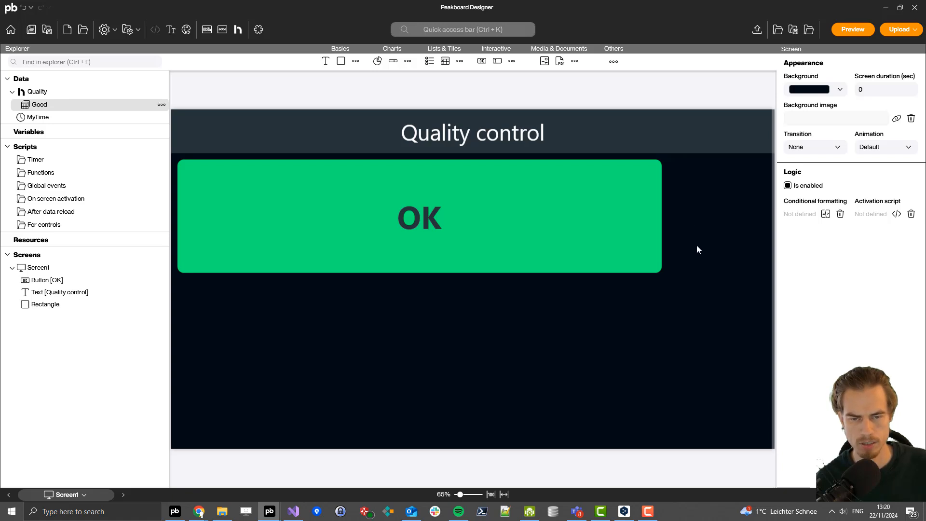
pyautogui.moveTo(716, 202); pyautogui.dragTo(671, 299)
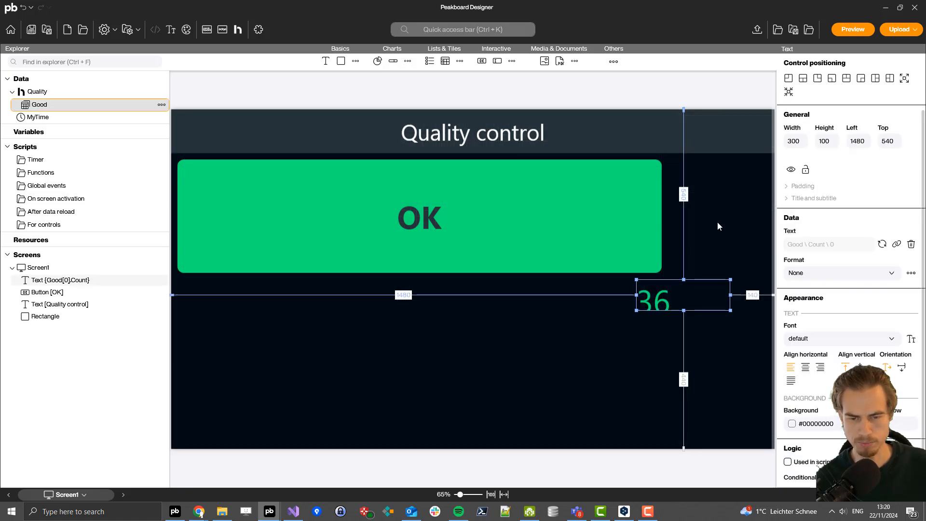
# Step: Add a 320 by 360 rectangle beside the OK button at left 1580, top 160, and title it "Good parts"
pyautogui.click(717, 221)
pyautogui.moveTo(622, 139); pyautogui.dragTo(768, 274)
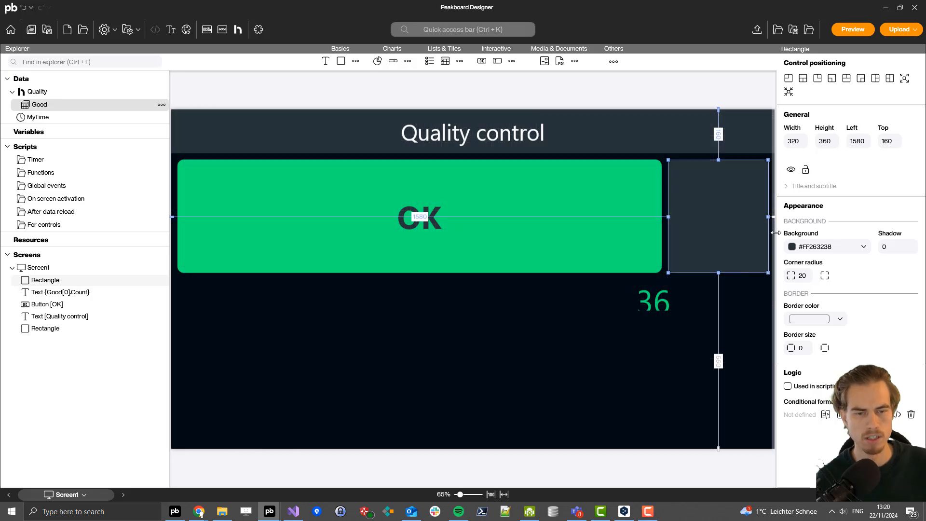
pyautogui.scroll(-2, 740, 196)
pyautogui.click(786, 187)
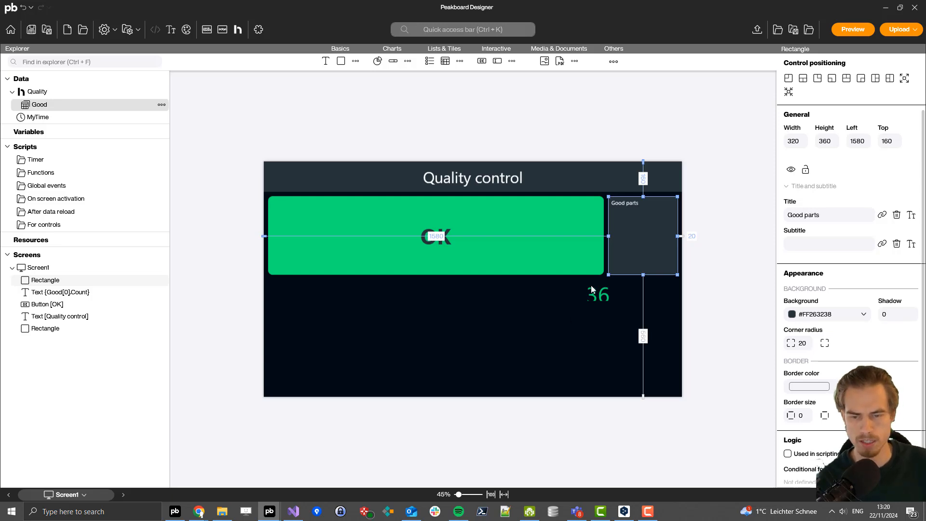
# Step: Move the Good count text onto the Good parts rectangle and bring it to the front
pyautogui.moveTo(592, 289); pyautogui.dragTo(640, 221)
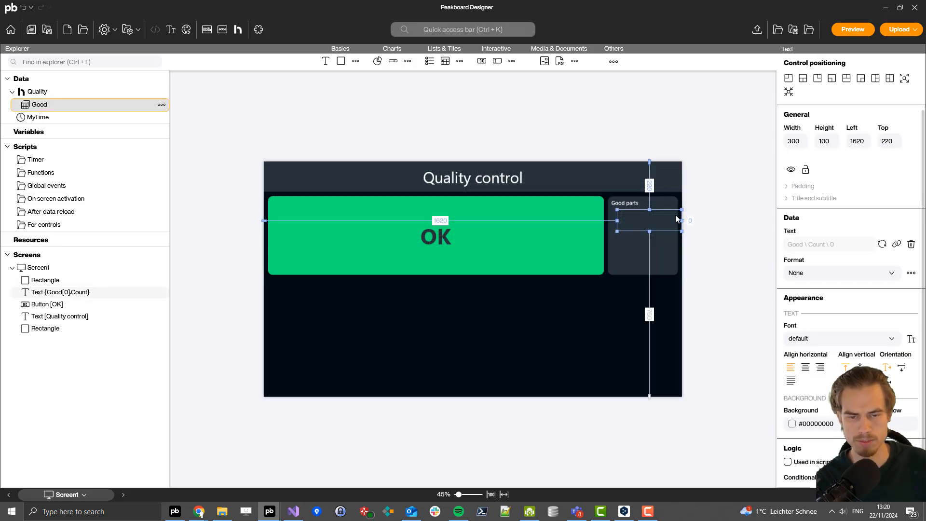
pyautogui.rightClick(678, 240)
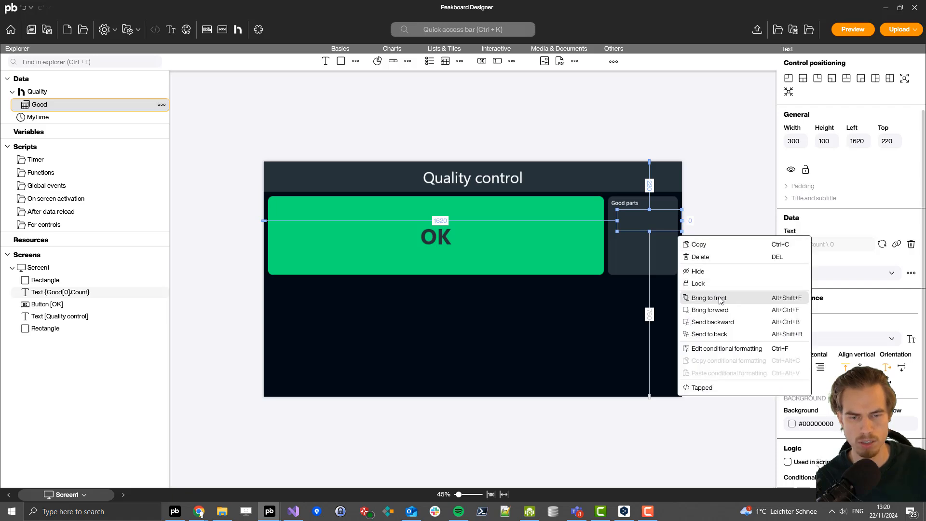
pyautogui.hotkey('alt', 'shift', 'f')
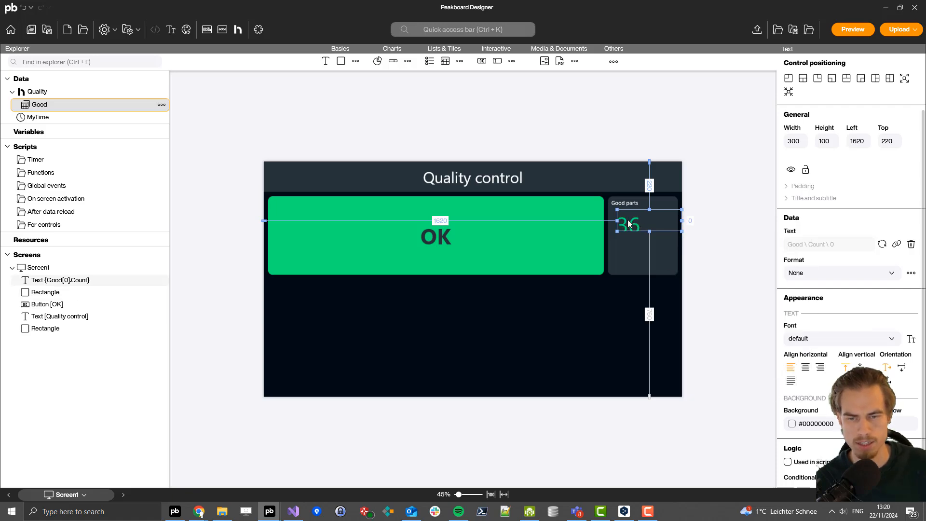
# Step: Fit the count text to the Good parts tile at 280 by 320 and center it horizontally and vertically
pyautogui.moveTo(629, 220); pyautogui.dragTo(674, 270)
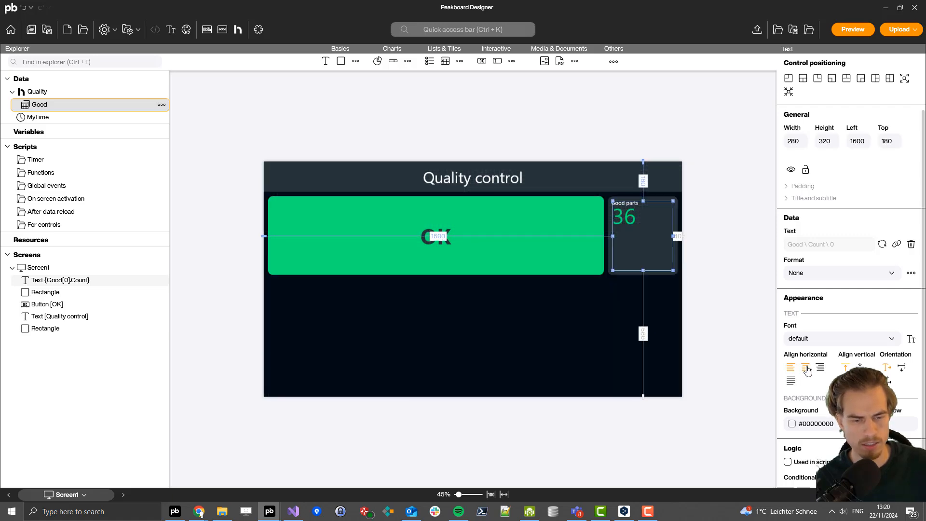
pyautogui.click(808, 370)
pyautogui.click(860, 368)
pyautogui.click(563, 358)
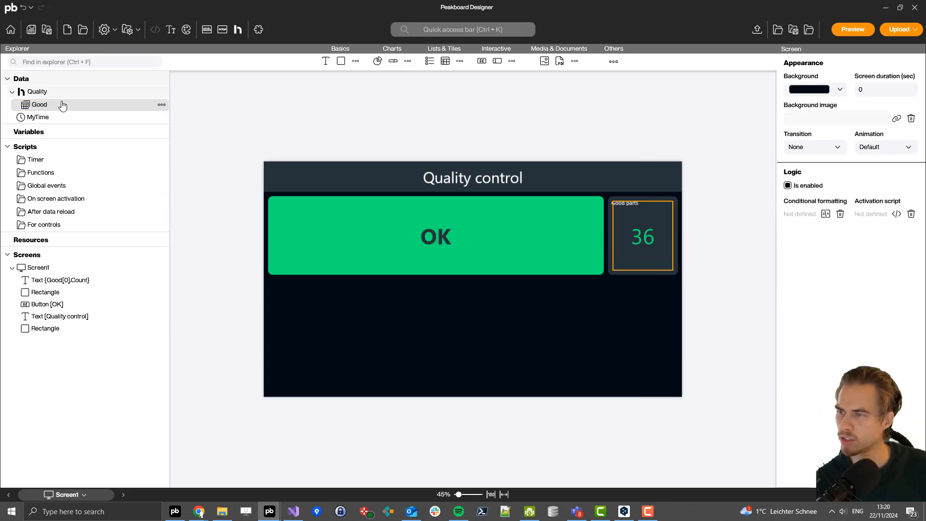
# Step: Add a 1140 by 520 rectangle below the OK button at left 20, top 540, and title it "Reason for rejection"
pyautogui.scroll(2, 412, 183)
pyautogui.scroll(-1, 411, 214)
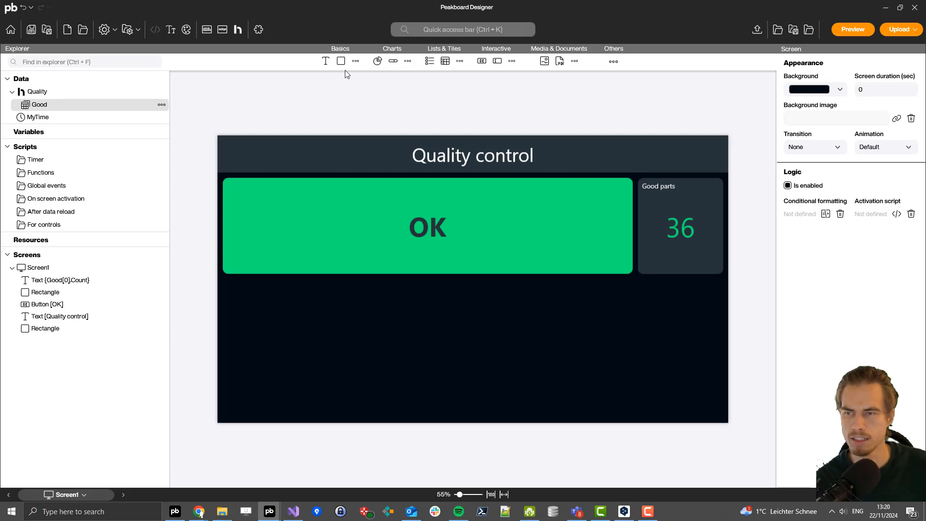
pyautogui.moveTo(341, 61); pyautogui.dragTo(526, 418)
pyautogui.click(787, 187)
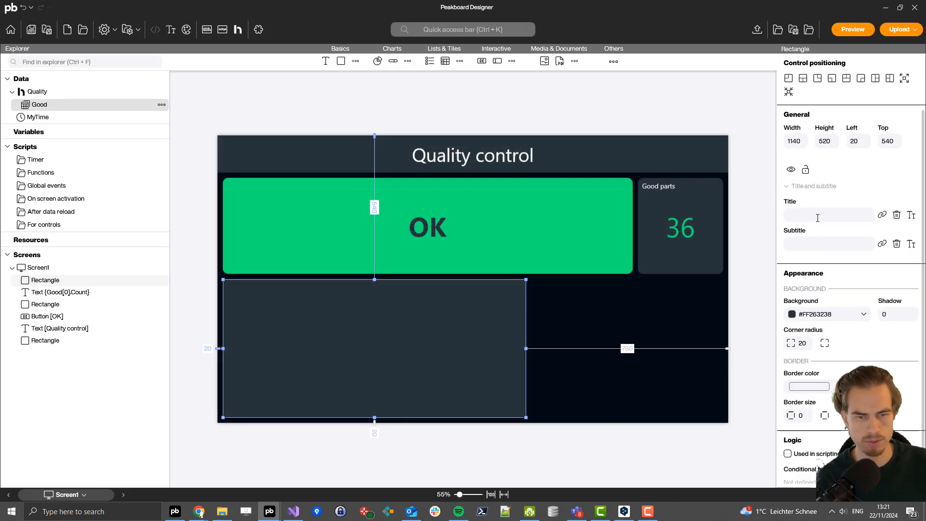
pyautogui.click(811, 221)
pyautogui.write('Reason for')
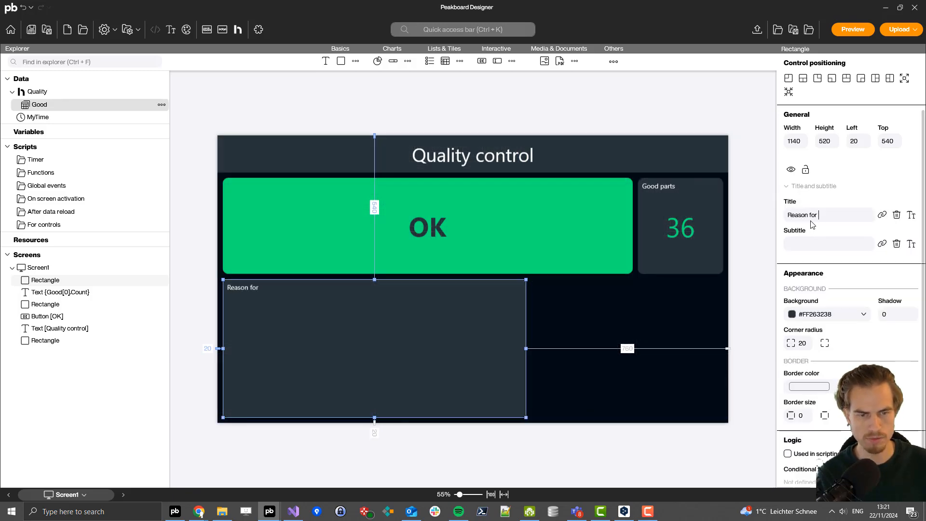
pyautogui.write(' rejection')
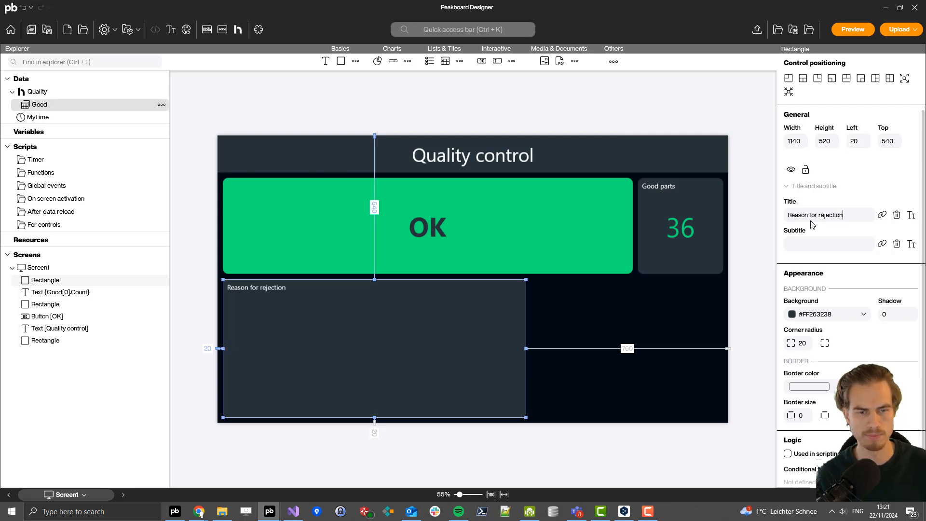
pyautogui.click(646, 371)
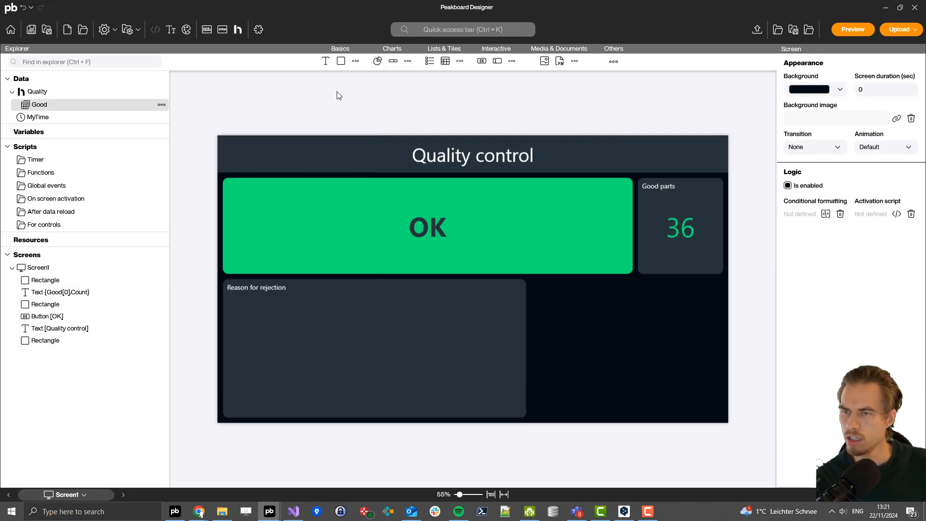
# Step: Add a 460 by 180 button inside the Reason for rejection rectangle at left 40, top 620, using the buttonsmall font
pyautogui.click(485, 64)
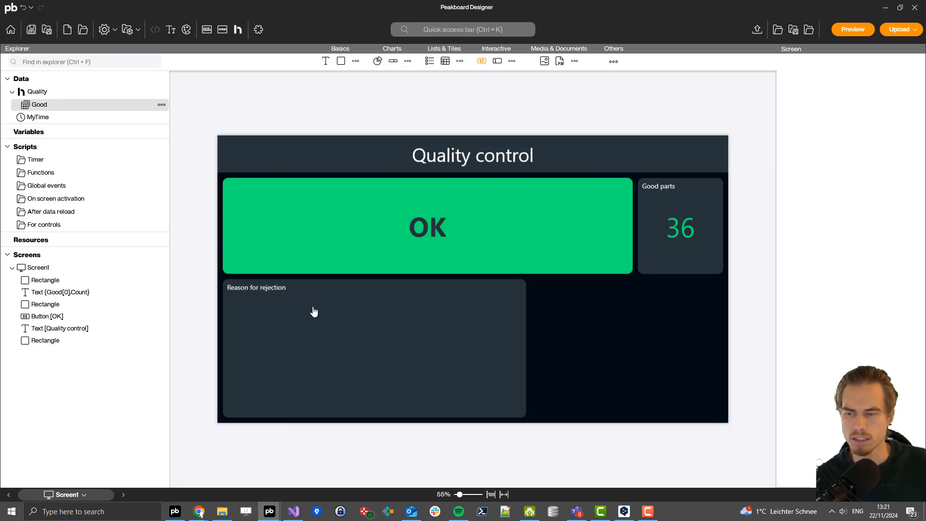
pyautogui.moveTo(268, 305); pyautogui.dragTo(350, 347)
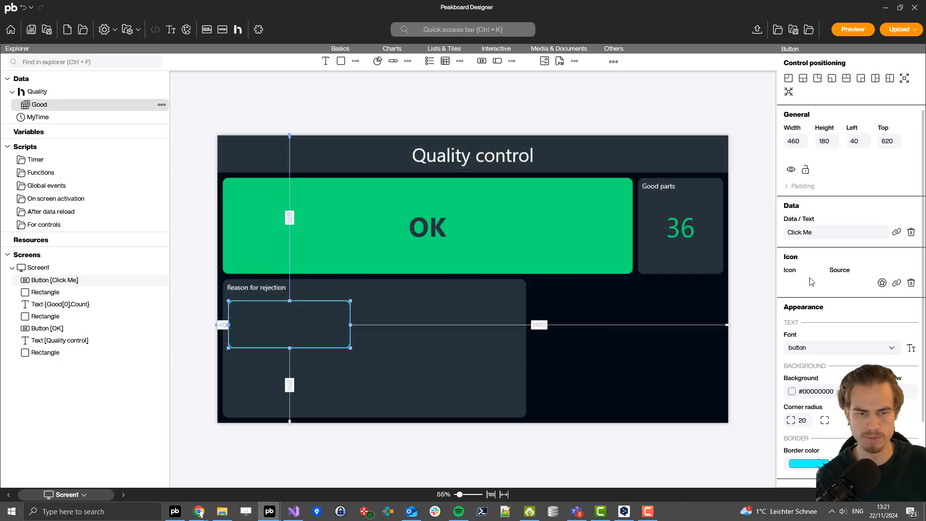
pyautogui.click(823, 235)
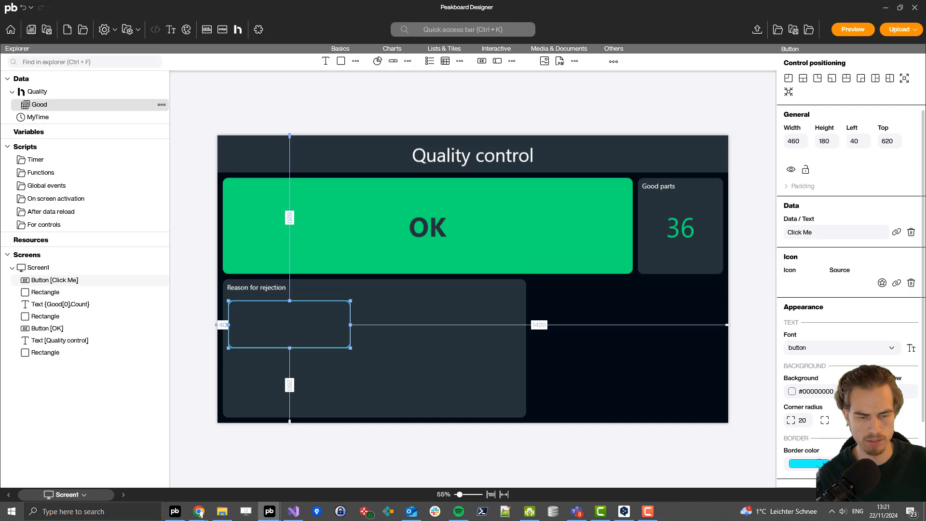
pyautogui.click(838, 349)
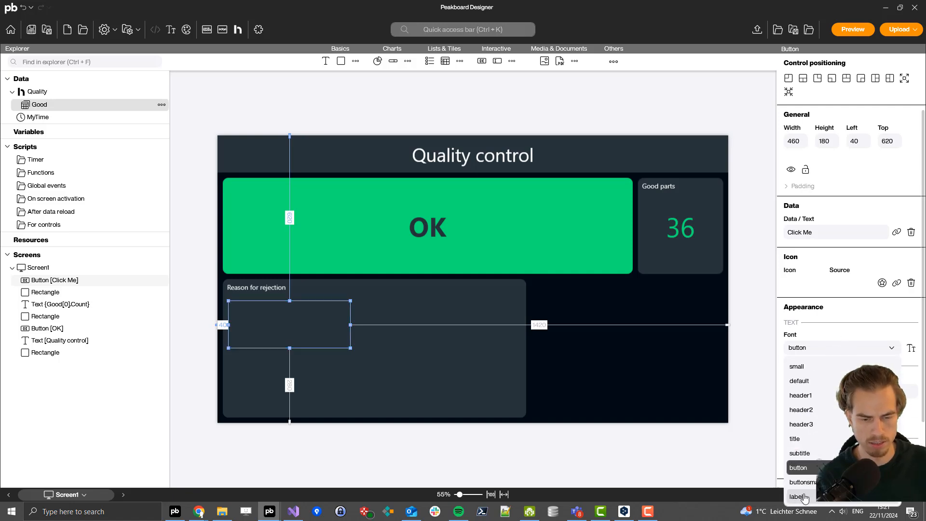
pyautogui.click(799, 482)
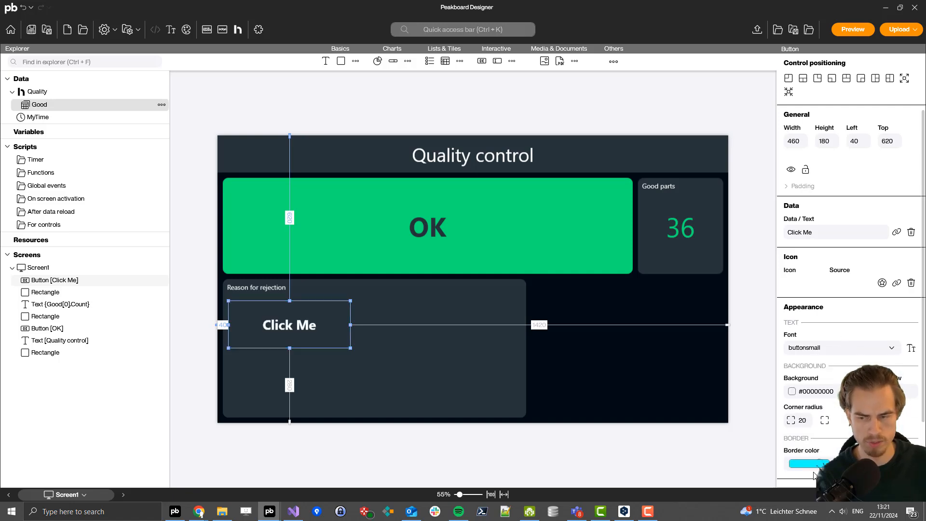
# Step: Give the new button the orange-red background #FFFF3D00 and widen it to 520
pyautogui.click(811, 393)
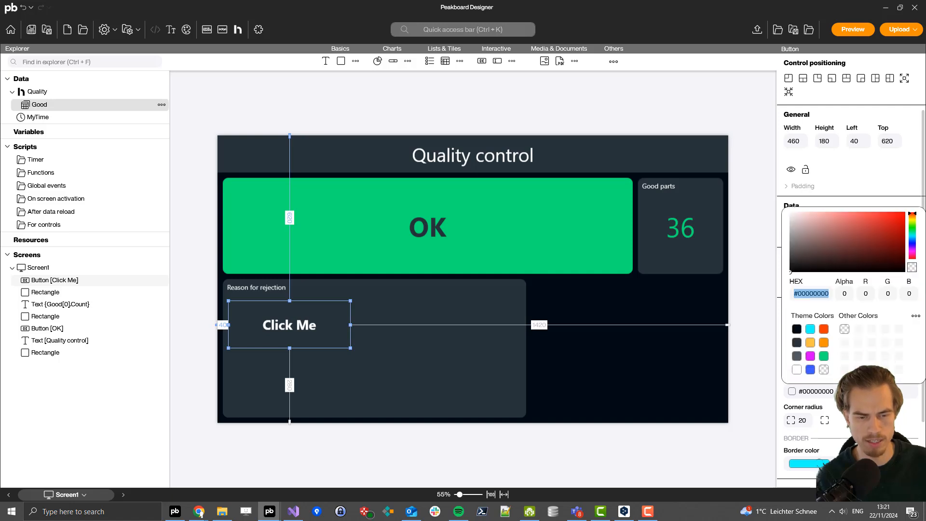
pyautogui.click(823, 330)
pyautogui.click(650, 300)
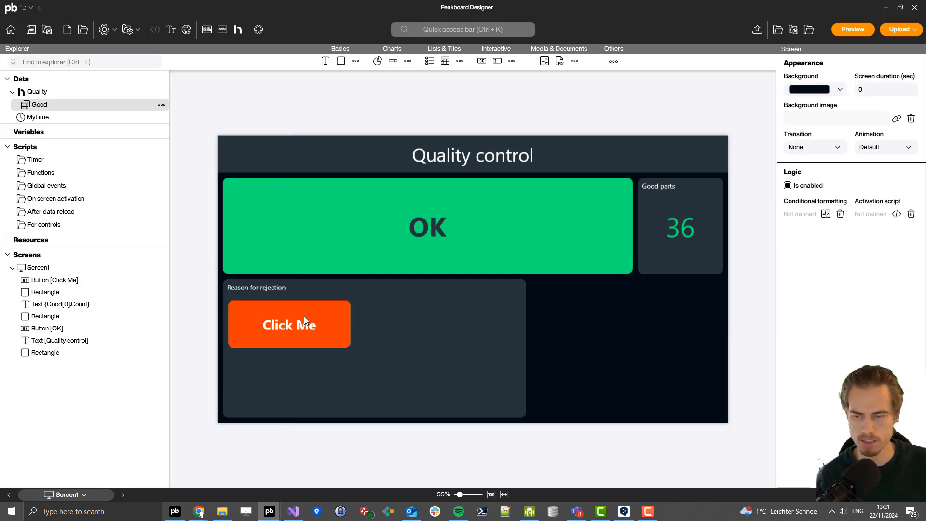
pyautogui.click(303, 317)
pyautogui.moveTo(351, 348); pyautogui.dragTo(369, 350)
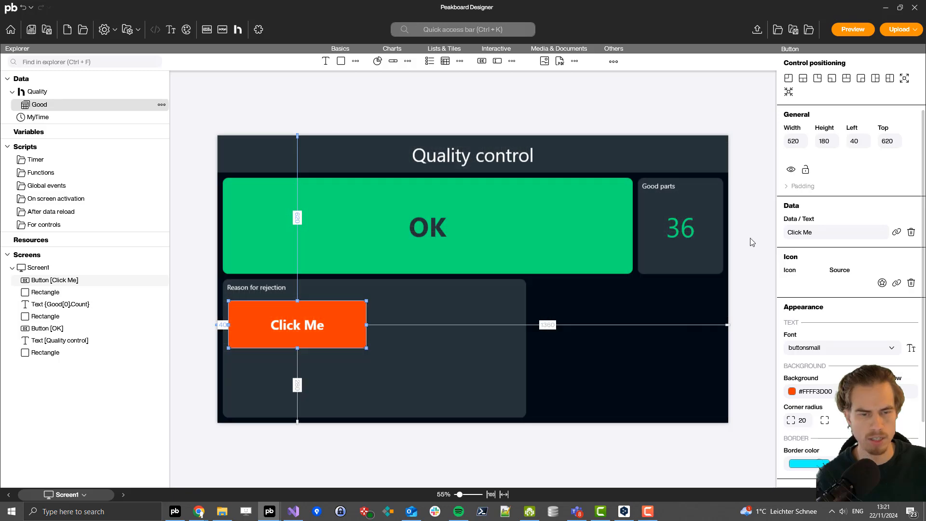
# Step: Set the orange-red button's text to "Material" and select the finished button
pyautogui.moveTo(822, 234); pyautogui.dragTo(591, 231)
pyautogui.write('Mater')
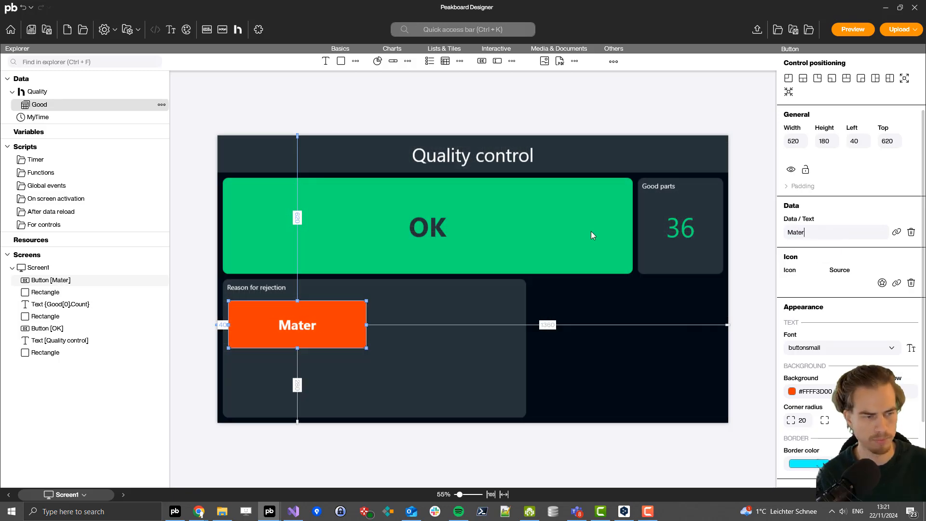
pyautogui.write('ial')
pyautogui.click(449, 352)
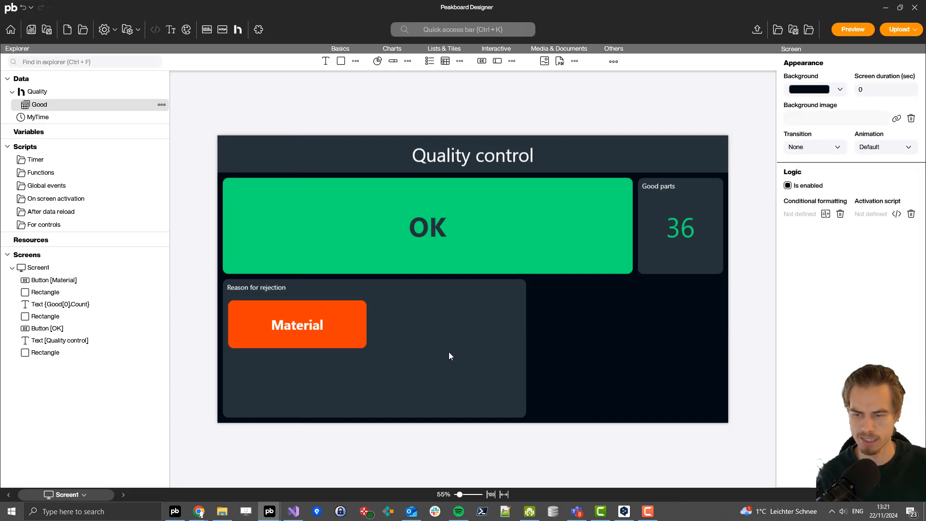
pyautogui.click(312, 328)
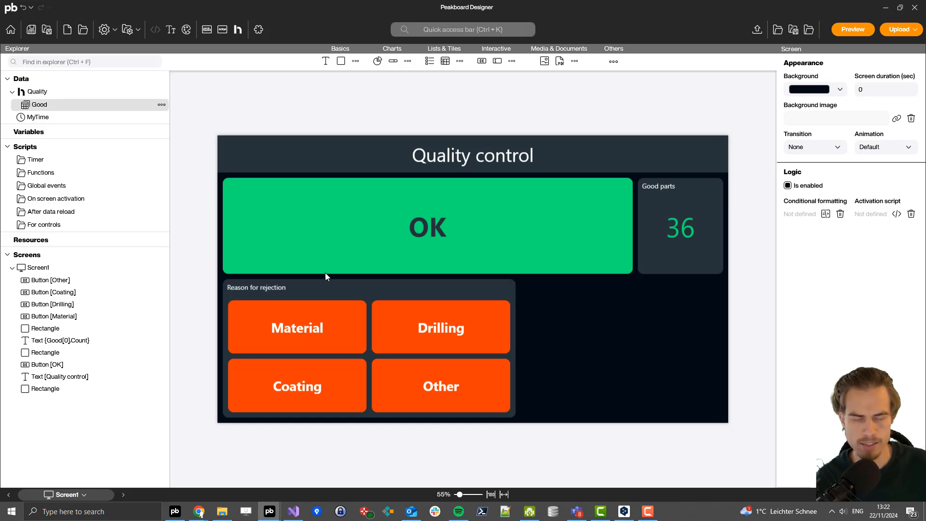
# Step: In the OK button's tapped script, add a Peakboard Hub block that adds a row to the Quality list with State TRUE
pyautogui.click(424, 226)
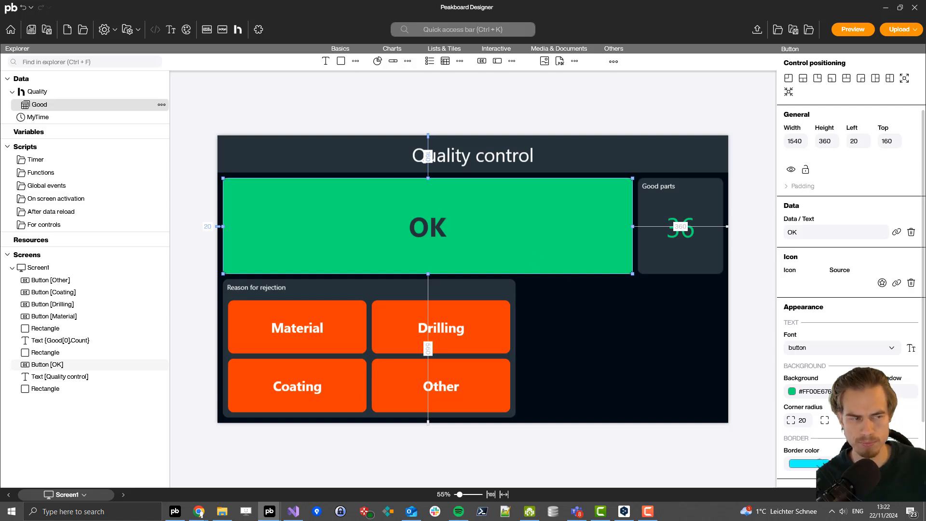
pyautogui.doubleClick(483, 227)
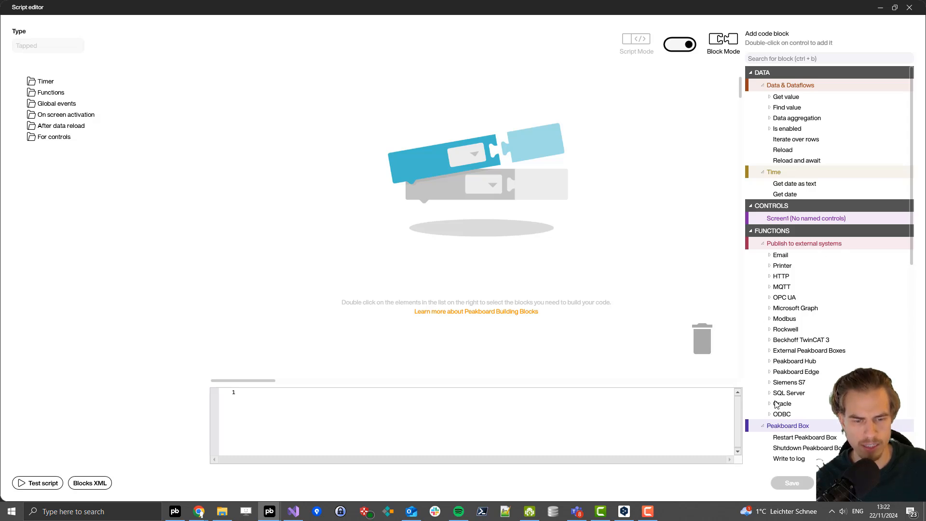
pyautogui.click(778, 363)
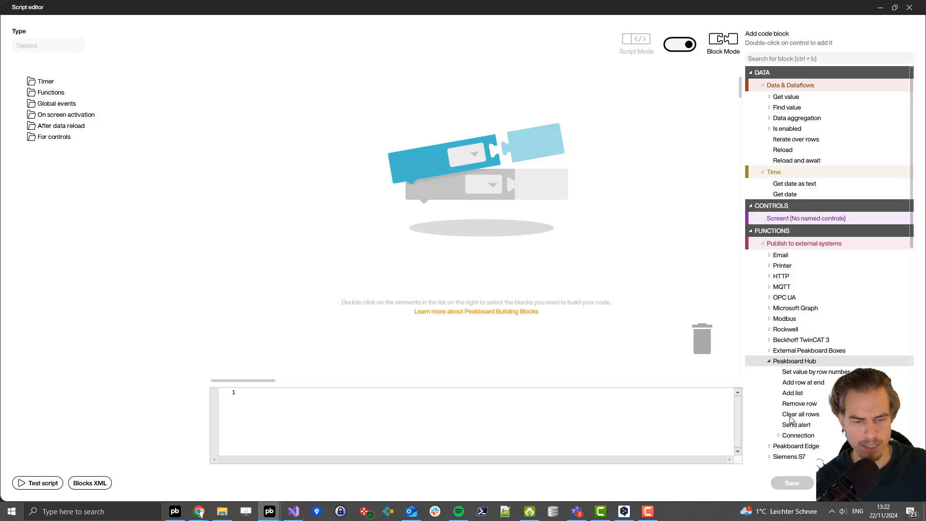
pyautogui.doubleClick(803, 383)
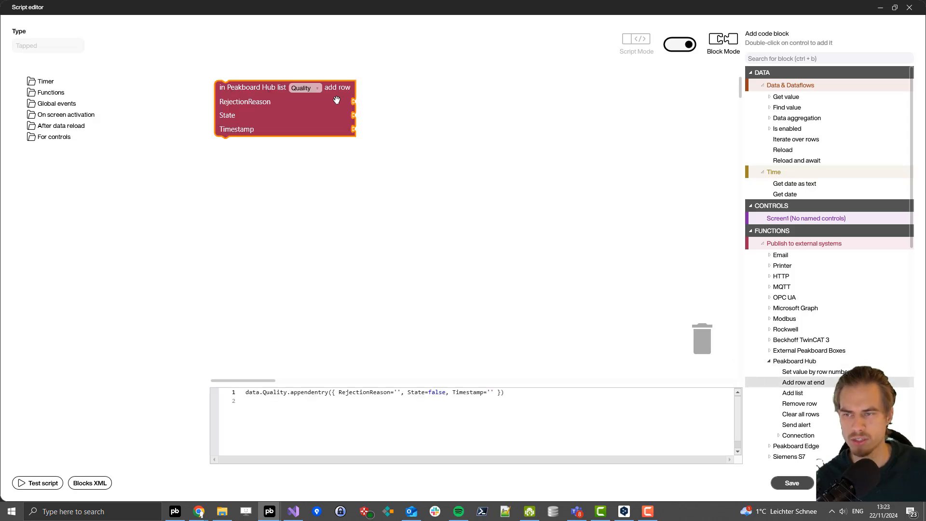
pyautogui.click(354, 116)
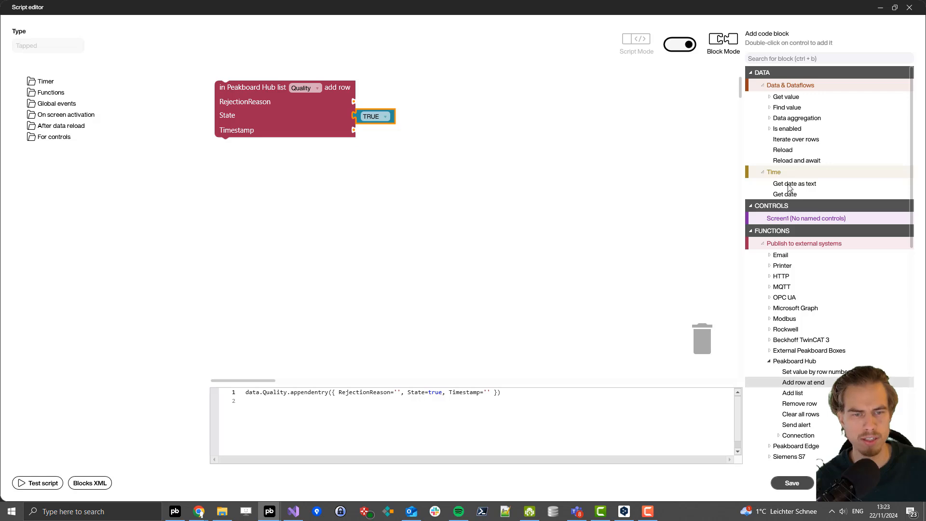
# Step: Fill the row's Timestamp with the MyTime date as text in the format yyyyMMddHHmmss
pyautogui.doubleClick(812, 184)
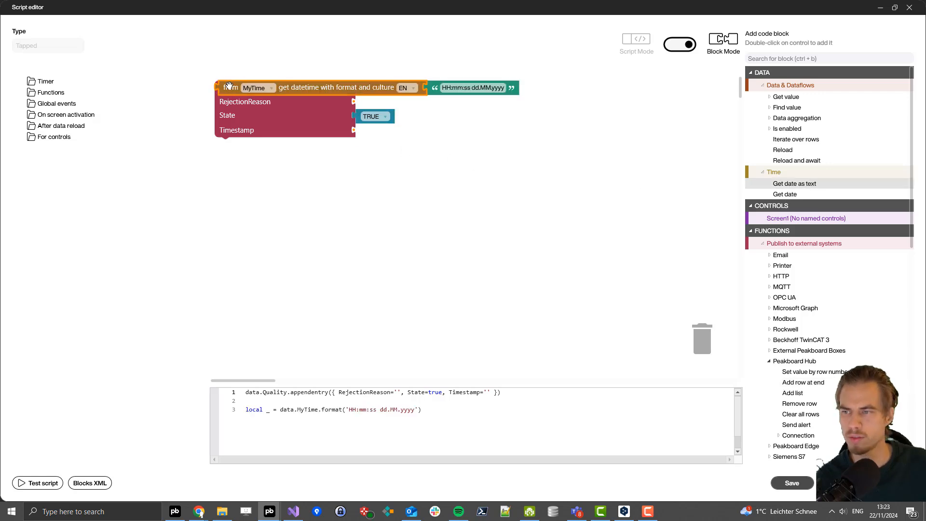
pyautogui.moveTo(299, 88); pyautogui.dragTo(439, 134)
pyautogui.click(610, 131)
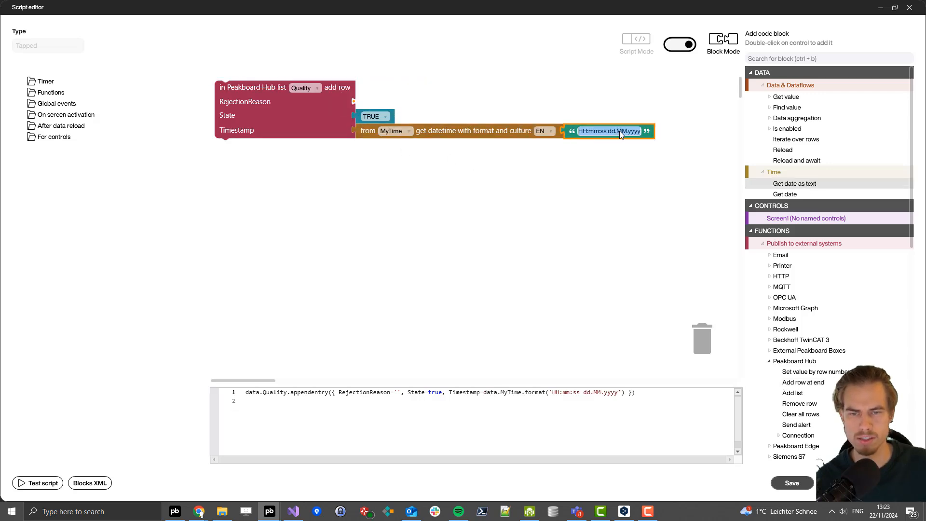
pyautogui.write('yyyyMM')
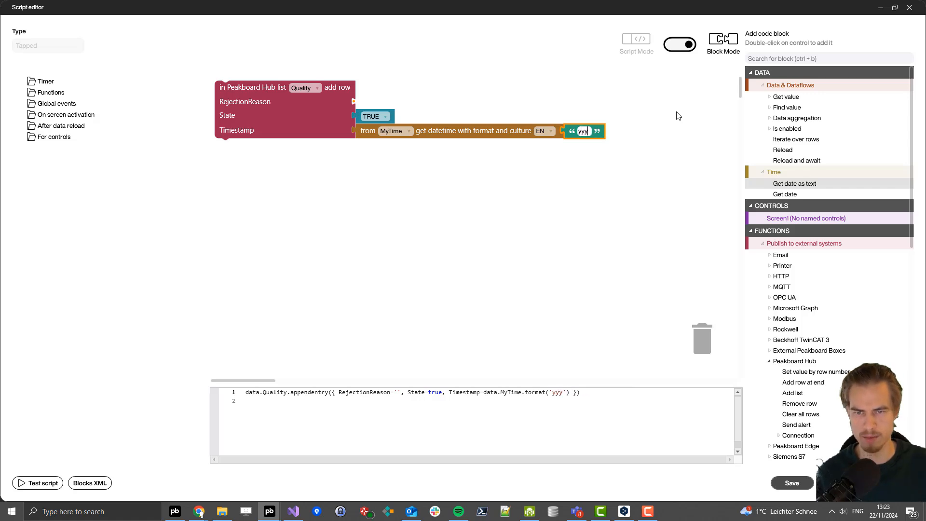
pyautogui.write('dd')
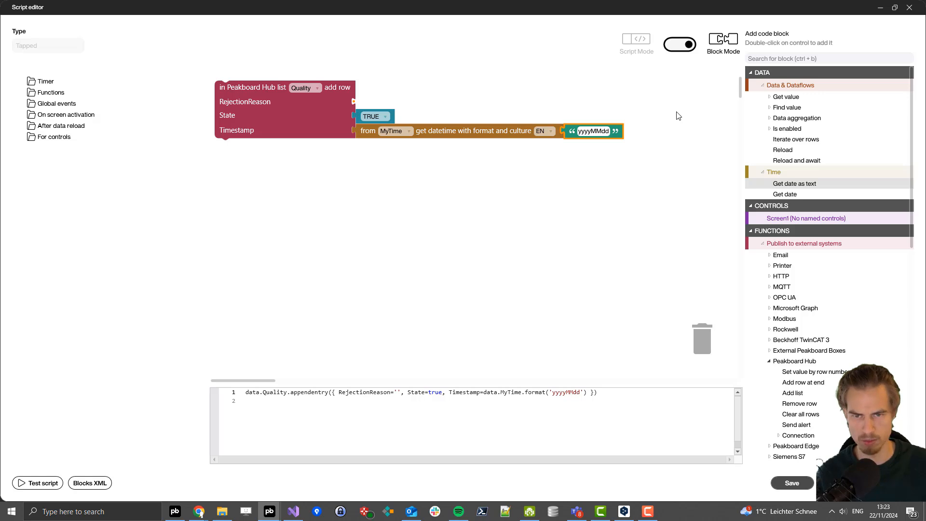
pyautogui.write('HHm')
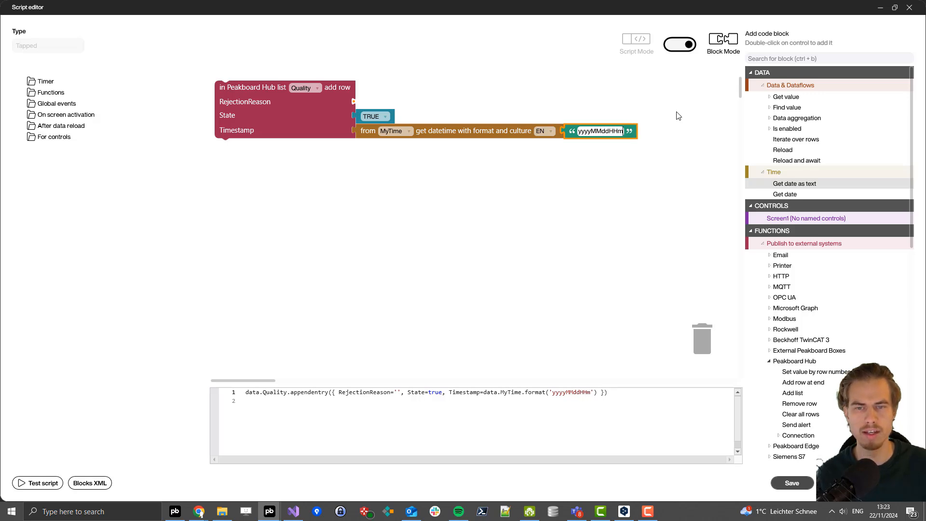
pyautogui.write('mss')
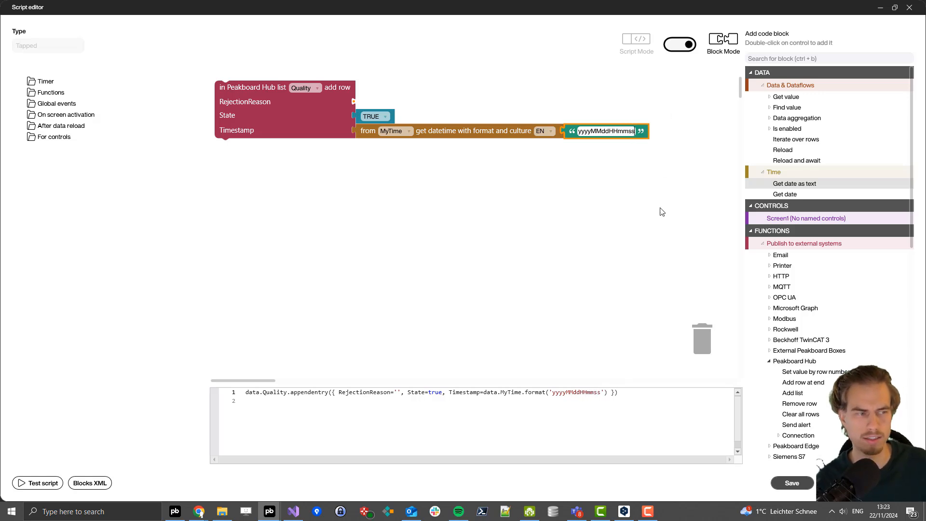
pyautogui.click(662, 212)
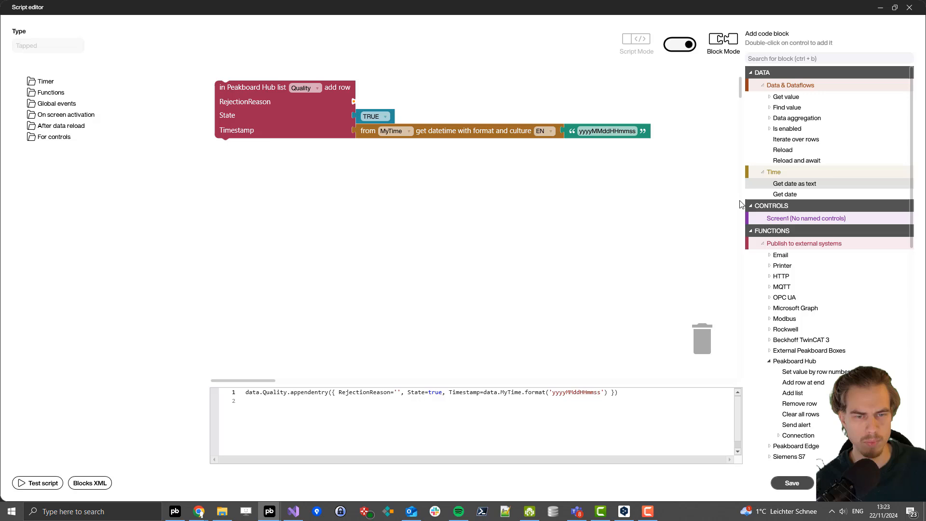
# Step: Attach a Reload block below the add-row block and set it to reload the Quality list
pyautogui.doubleClick(783, 150)
pyautogui.moveTo(233, 87); pyautogui.dragTo(238, 153)
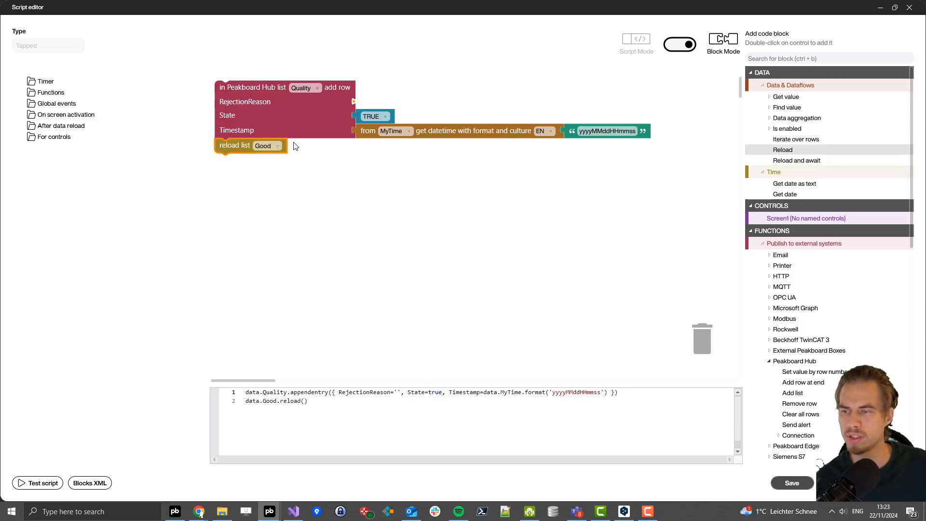
pyautogui.click(267, 145)
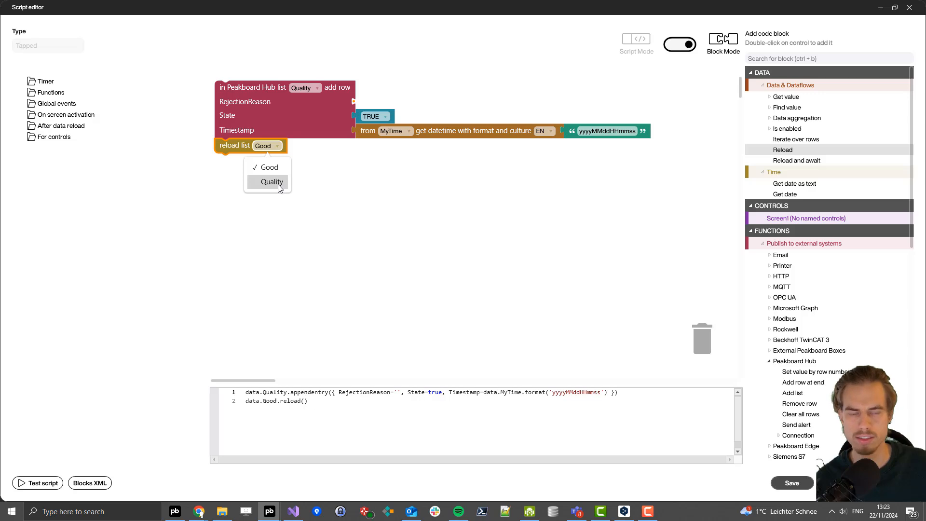
pyautogui.click(278, 187)
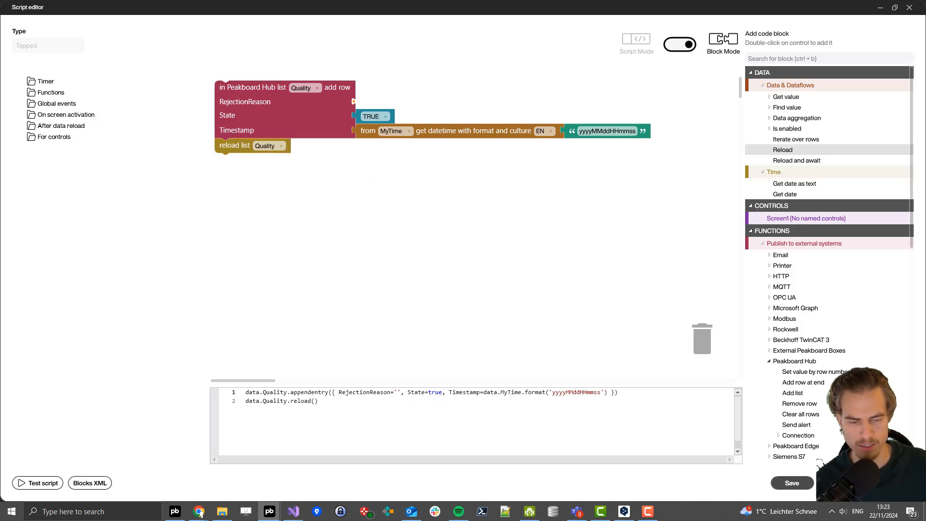
# Step: Copy all blocks from the OK button's script and paste them into the Material button's tapped script
pyautogui.rightClick(519, 310)
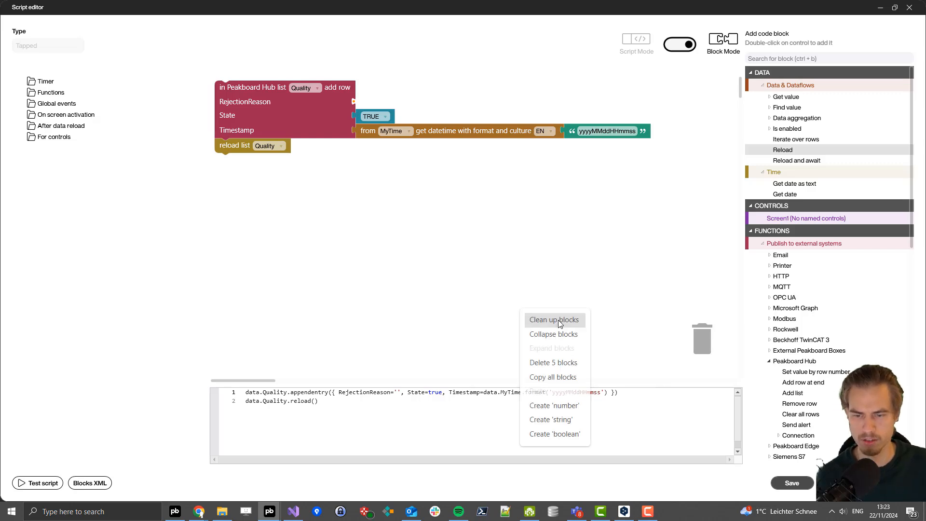
pyautogui.click(555, 377)
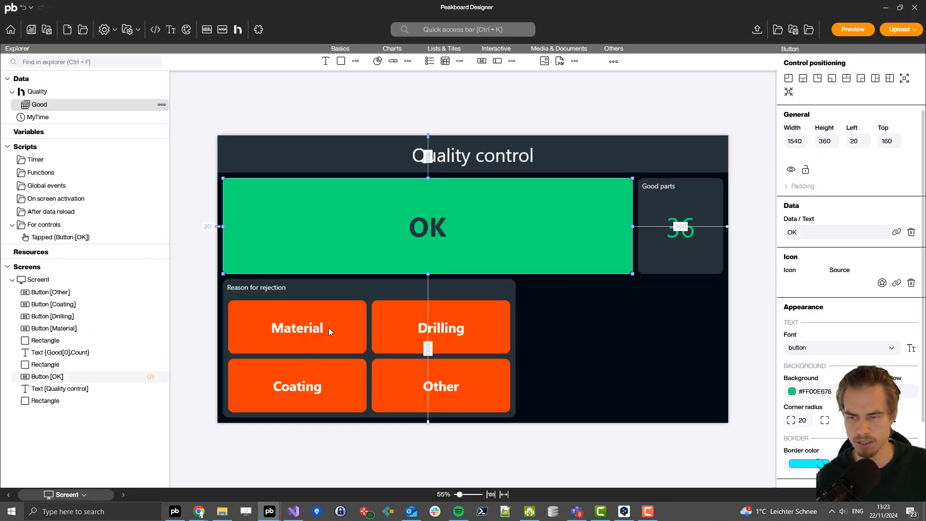
pyautogui.click(328, 328)
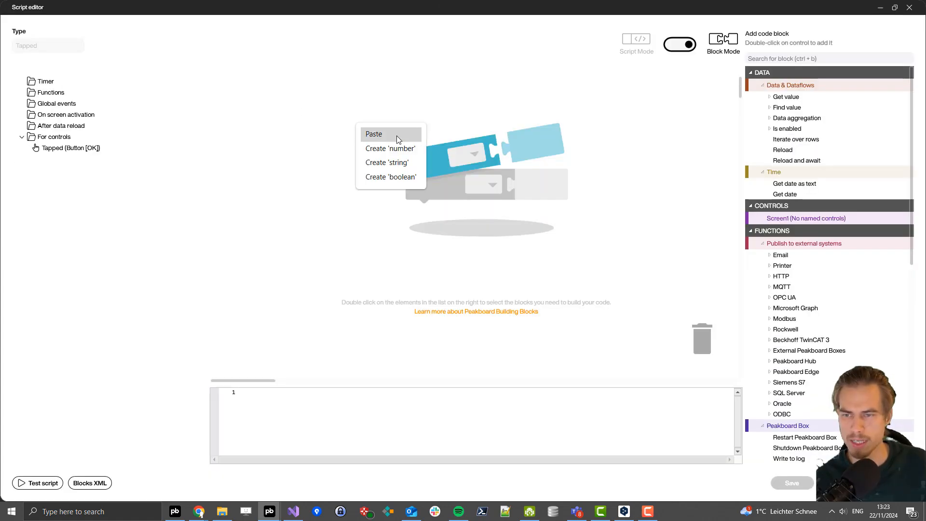
pyautogui.click(396, 135)
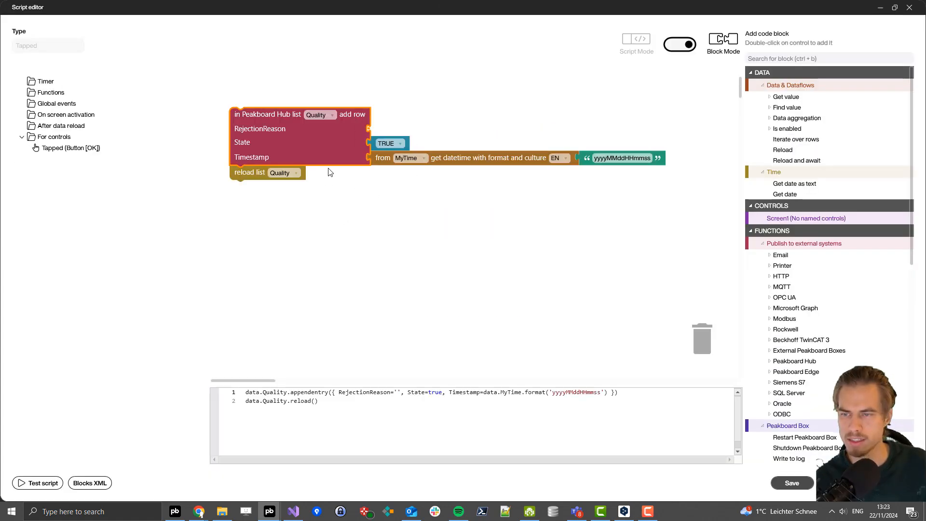
# Step: Set State to FALSE and RejectionReason to "Material" in the Material button's add-row block
pyautogui.click(386, 146)
pyautogui.click(393, 179)
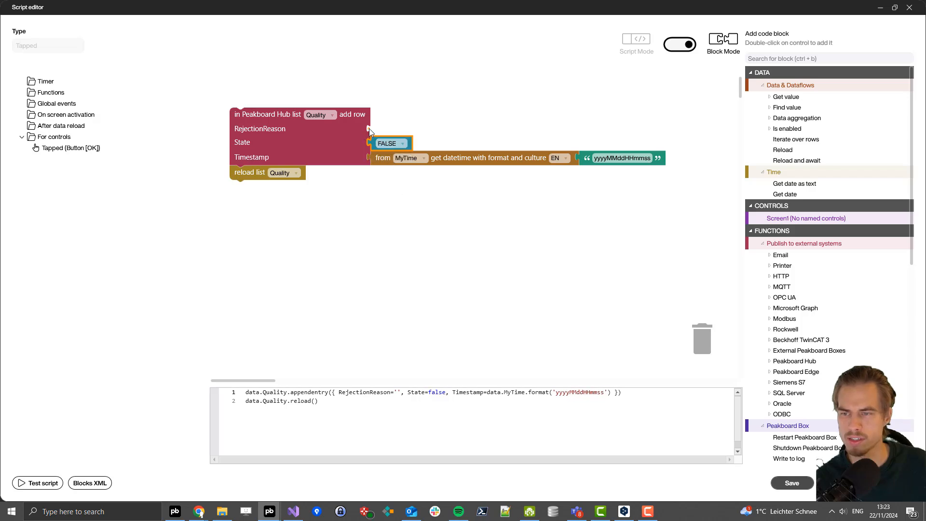
pyautogui.click(369, 129)
pyautogui.click(391, 130)
pyautogui.write('Ma')
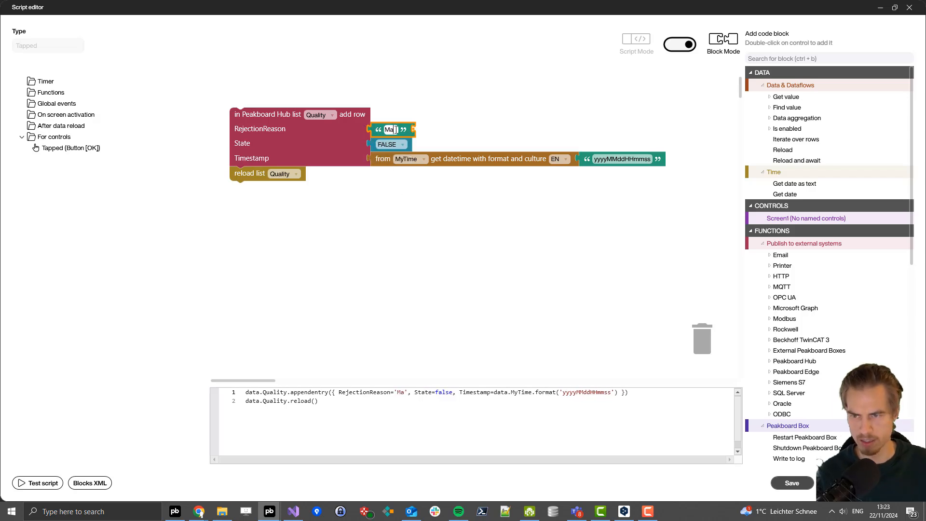
pyautogui.write('terial')
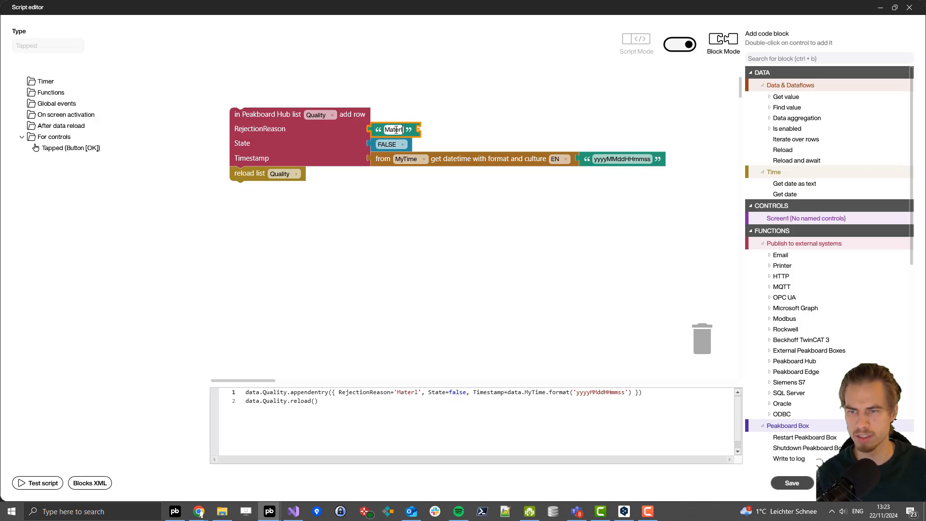
pyautogui.click(424, 248)
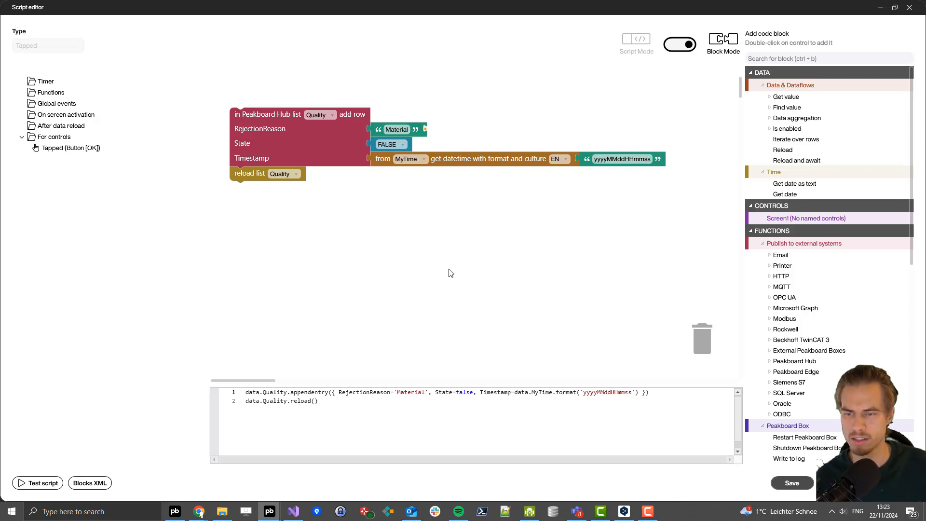
pyautogui.rightClick(449, 270)
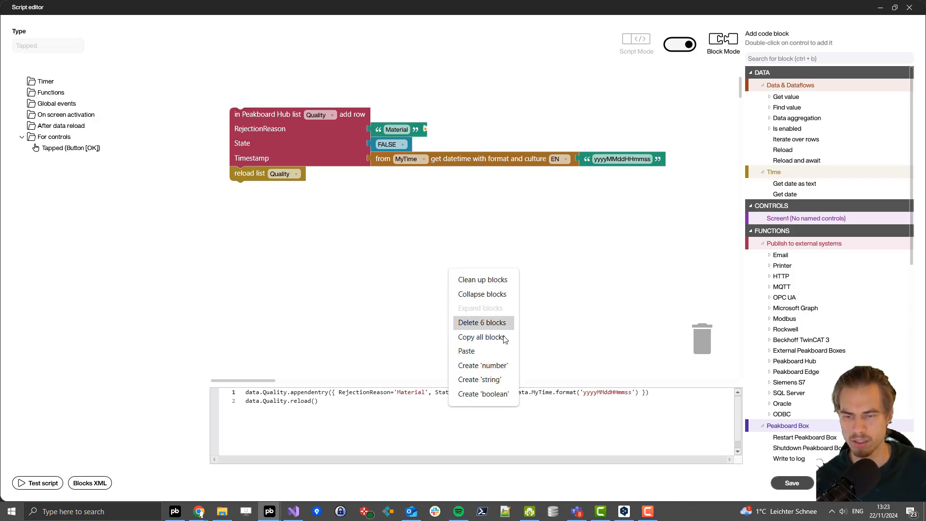
pyautogui.click(323, 221)
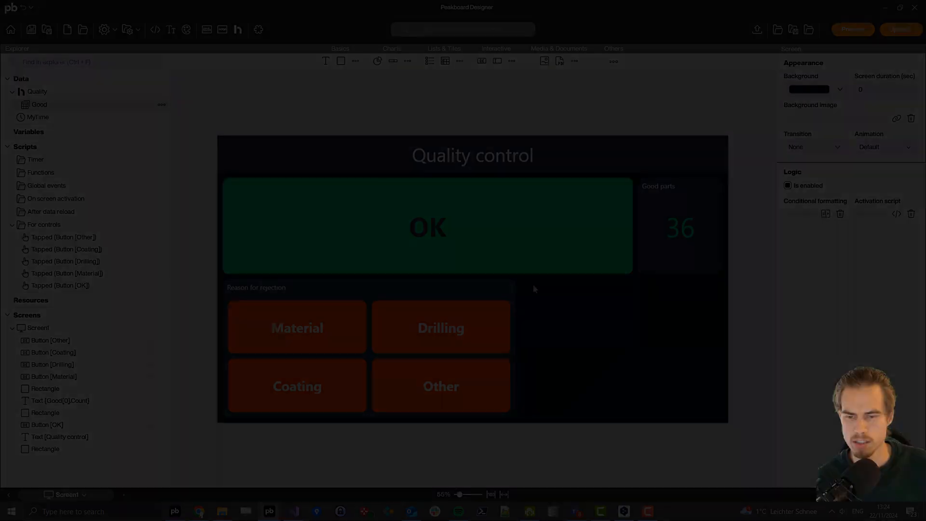
pyautogui.moveTo(522, 279); pyautogui.dragTo(724, 425)
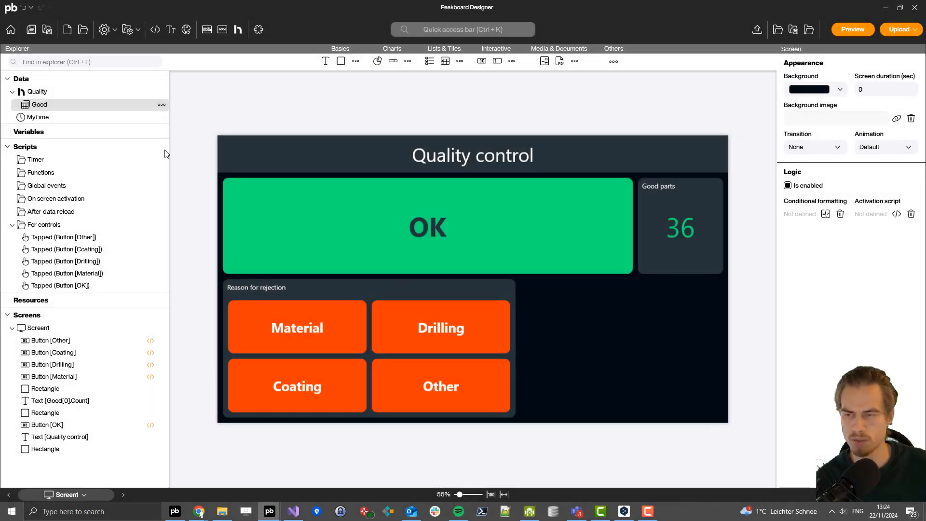
# Step: Start a new dataflow on the Quality list and keep only the rows whose State is False
pyautogui.rightClick(41, 93)
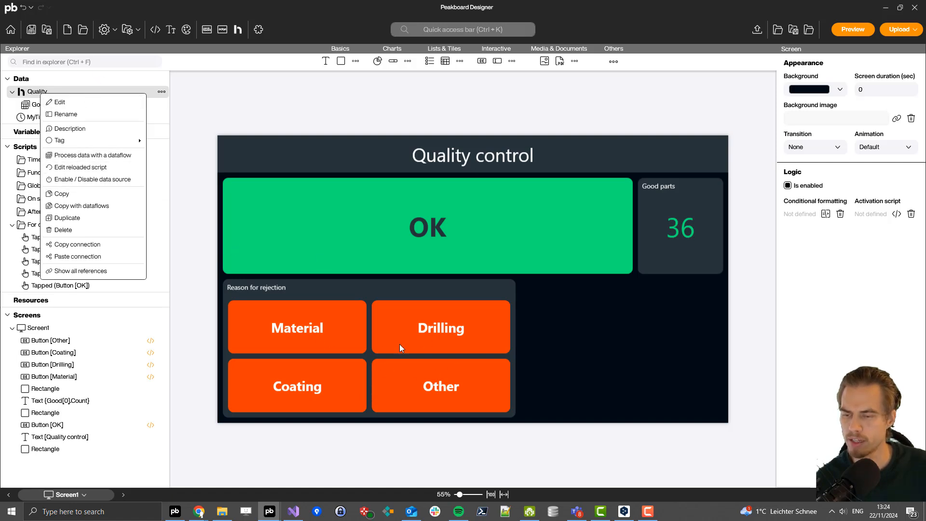
pyautogui.click(77, 155)
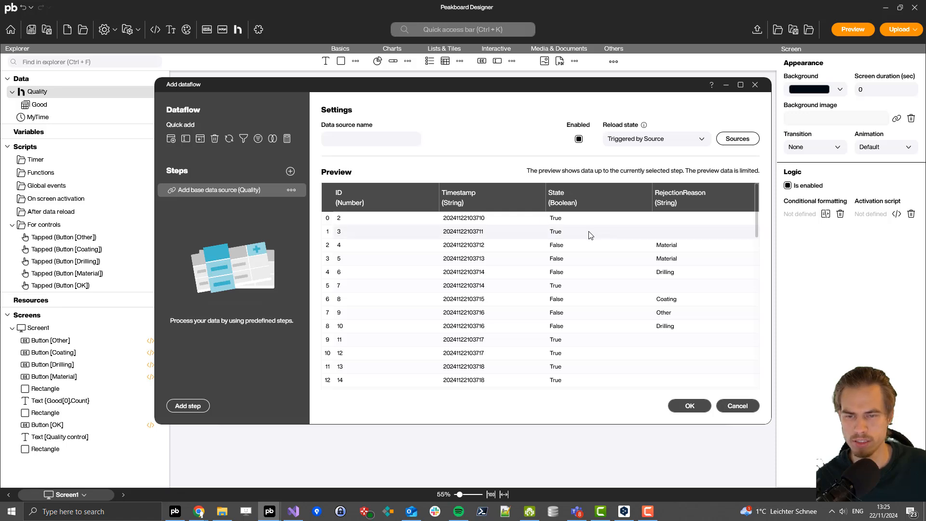
pyautogui.rightClick(560, 250)
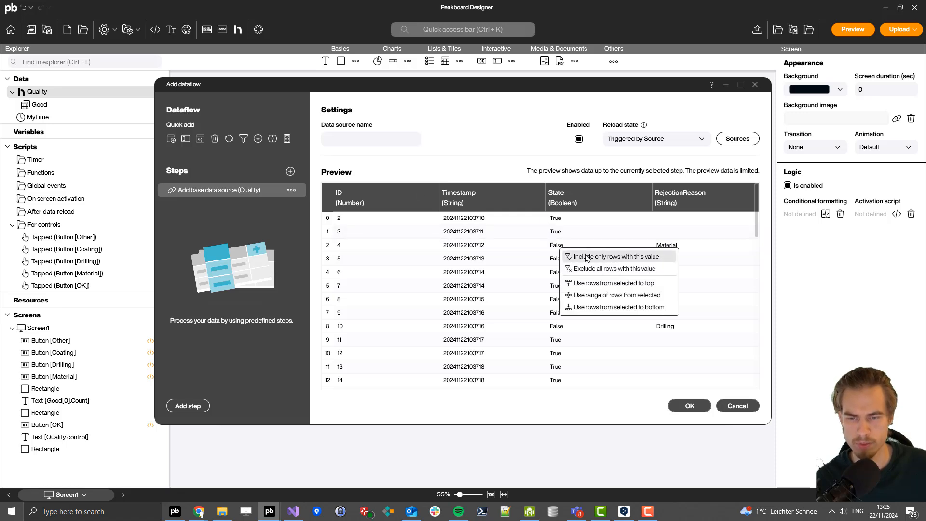
pyautogui.click(603, 261)
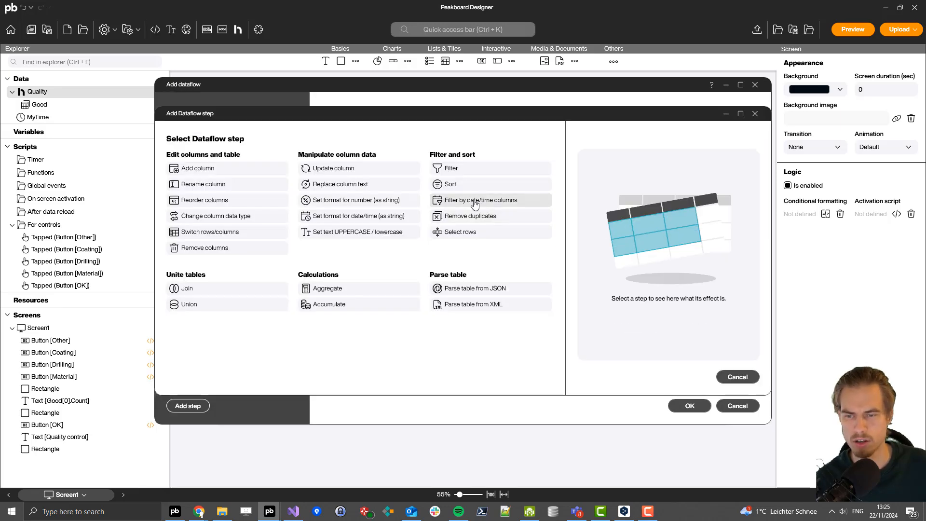
# Step: Add a date/time column filter that matches Timestamp, with input format yyyyMMddHHmmss, to MyTime
pyautogui.click(484, 202)
pyautogui.press('Escape')
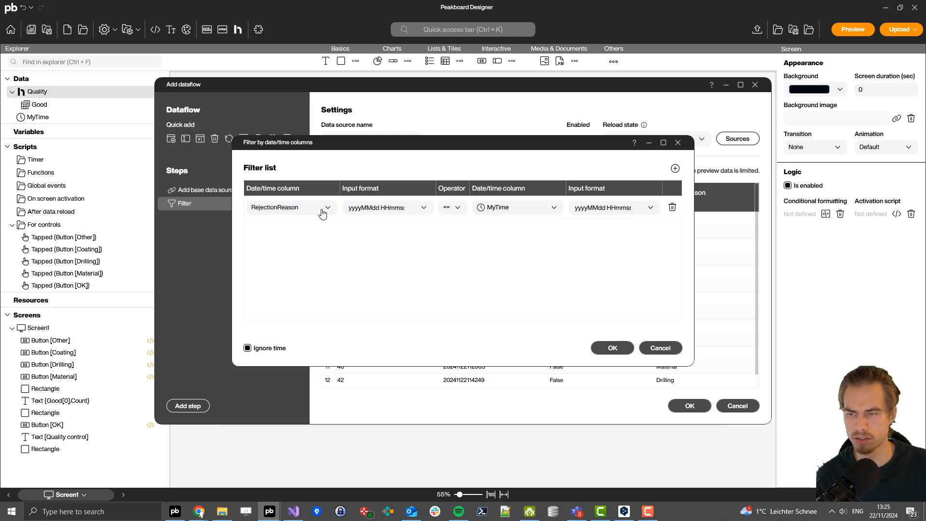
pyautogui.click(322, 213)
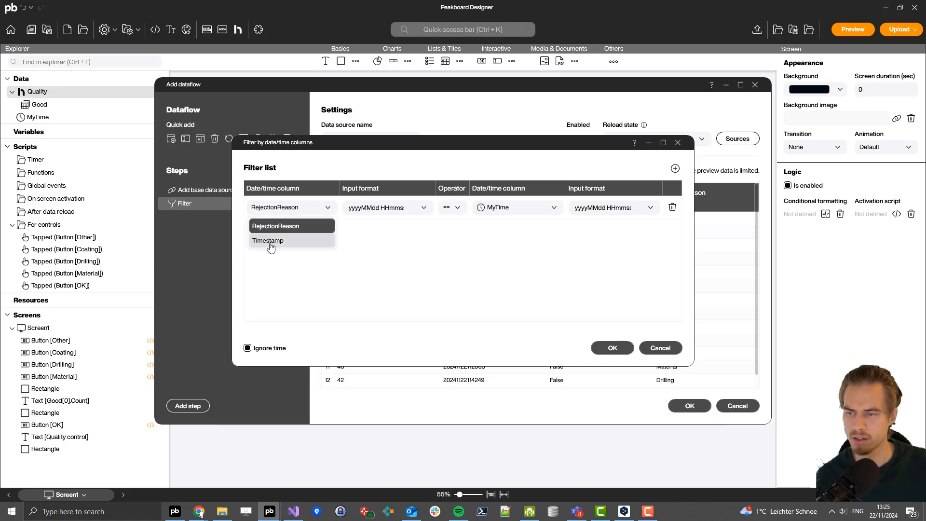
pyautogui.click(277, 240)
pyautogui.click(379, 211)
pyautogui.click(380, 211)
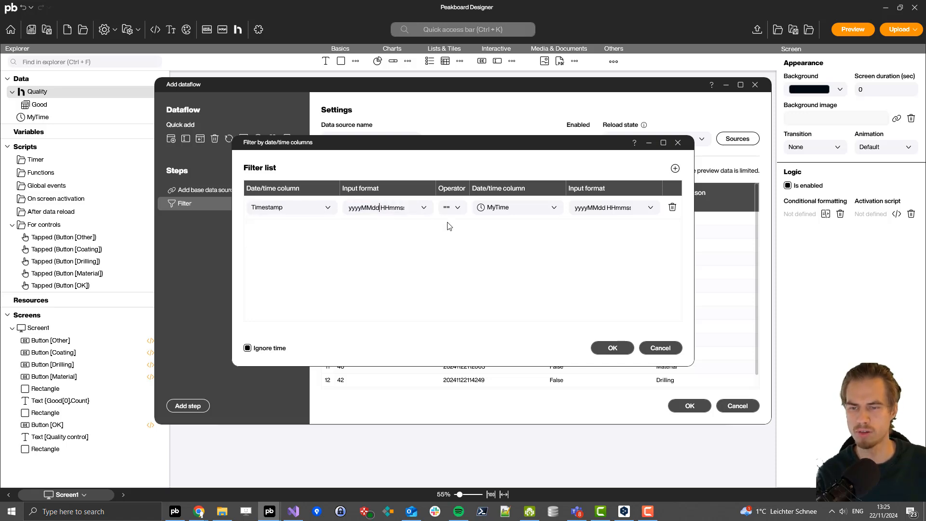
pyautogui.press('Delete')
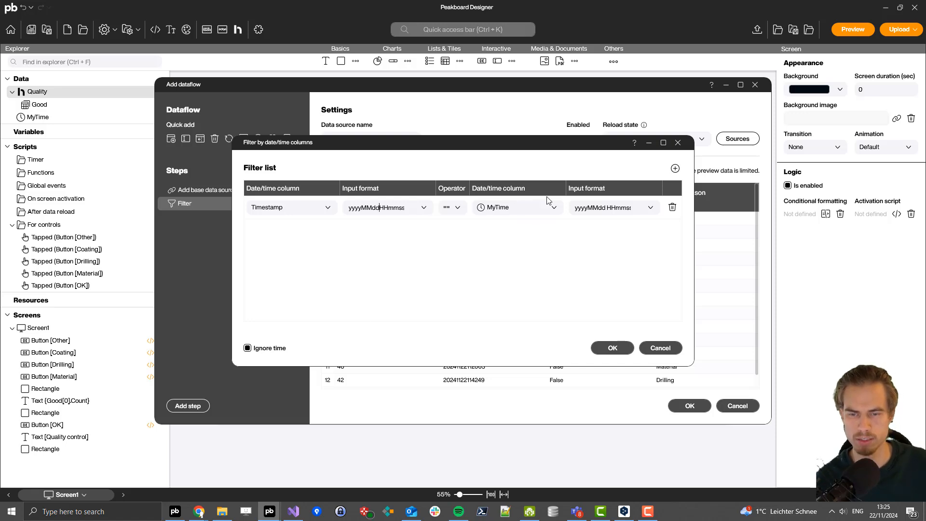
pyautogui.click(612, 348)
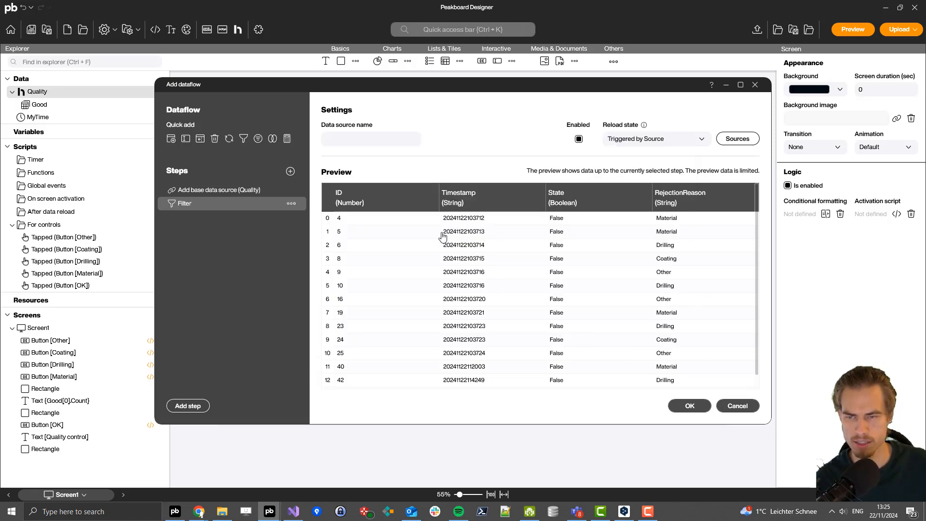
# Step: Add an Aggregate step to the dataflow with a Count aggregation and name its new column Count
pyautogui.click(287, 140)
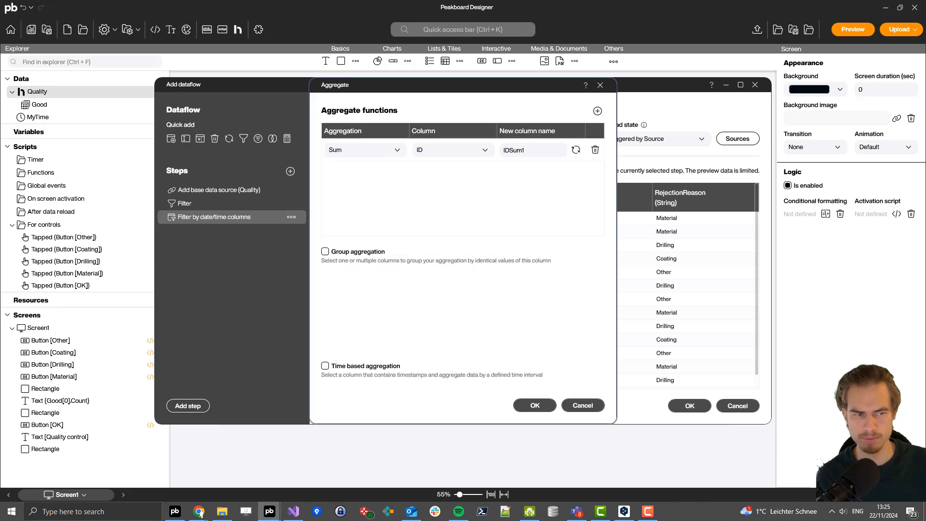
pyautogui.click(350, 152)
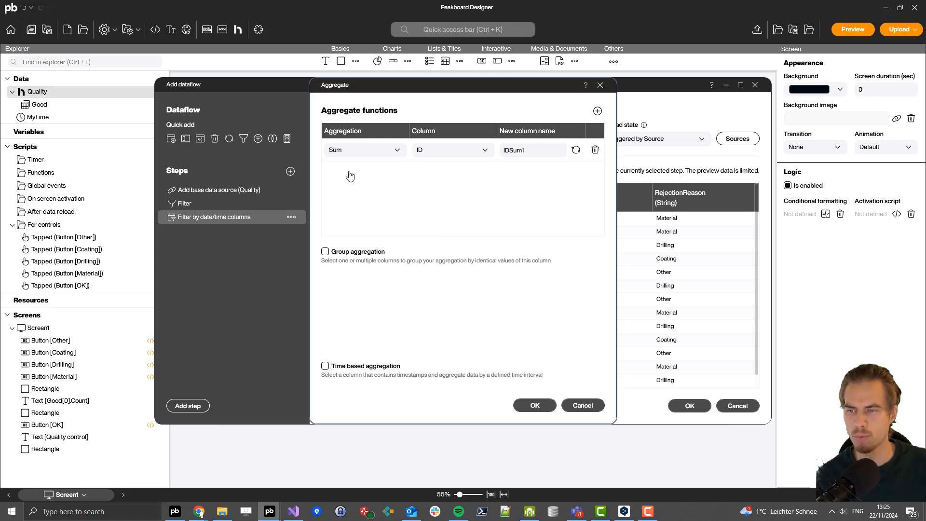
pyautogui.click(351, 227)
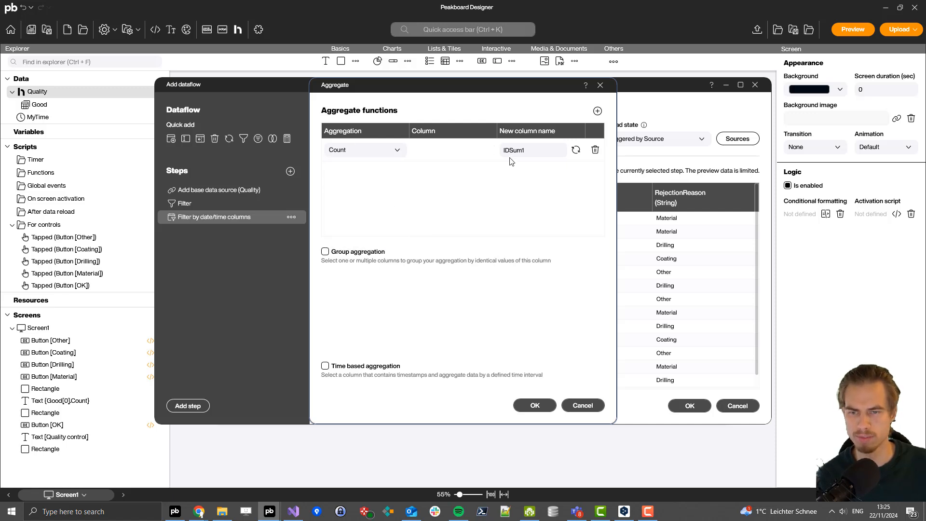
pyautogui.hotkey('ctrl', 'a')
pyautogui.press('BackSpace')
pyautogui.write('Count')
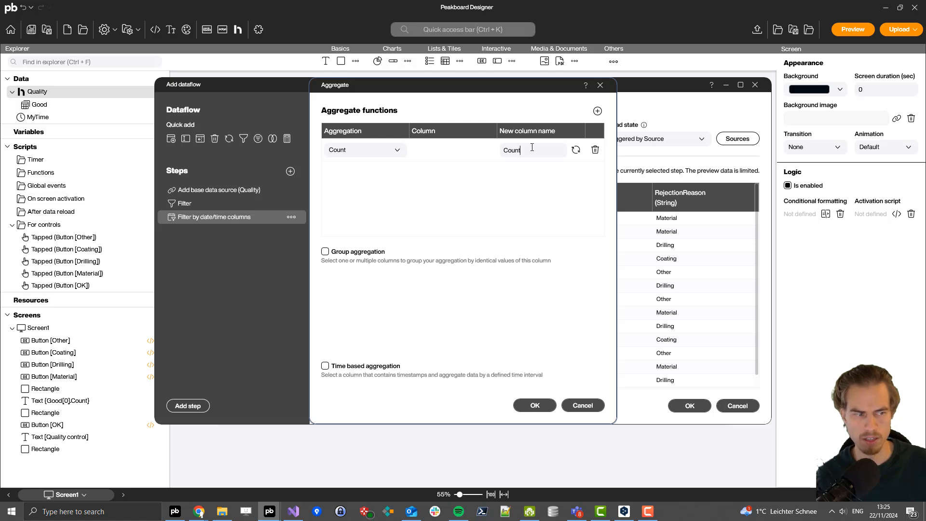
# Step: Group the aggregation by RejectionReason and save the dataflow under the name Bad
pyautogui.click(325, 251)
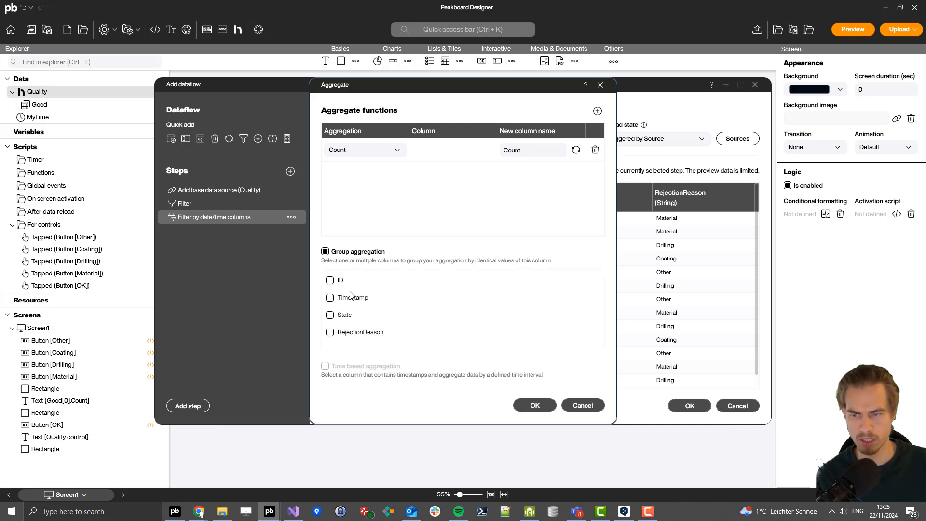
pyautogui.click(330, 332)
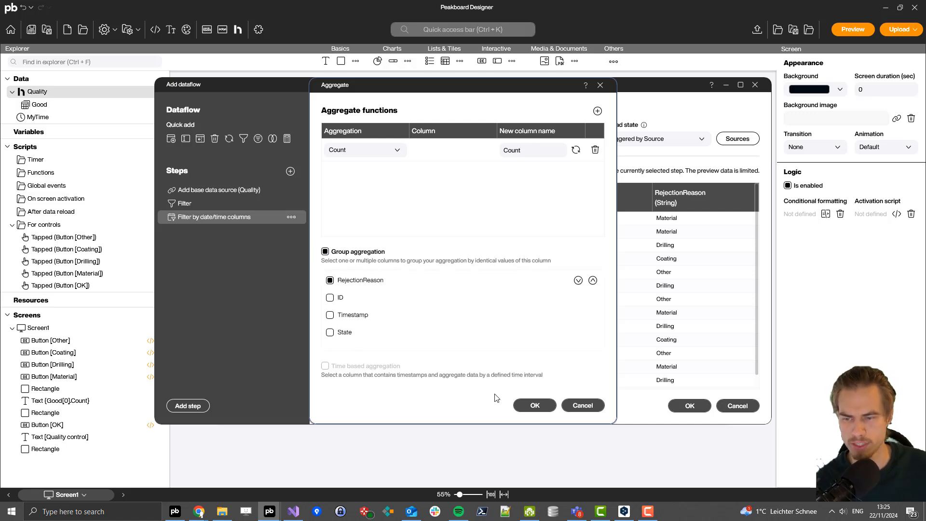
pyautogui.click(534, 405)
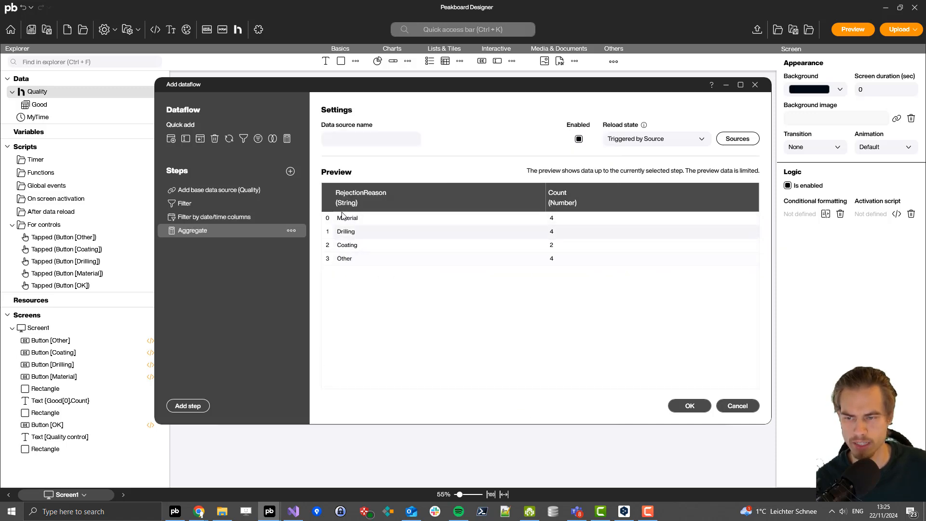
pyautogui.click(388, 144)
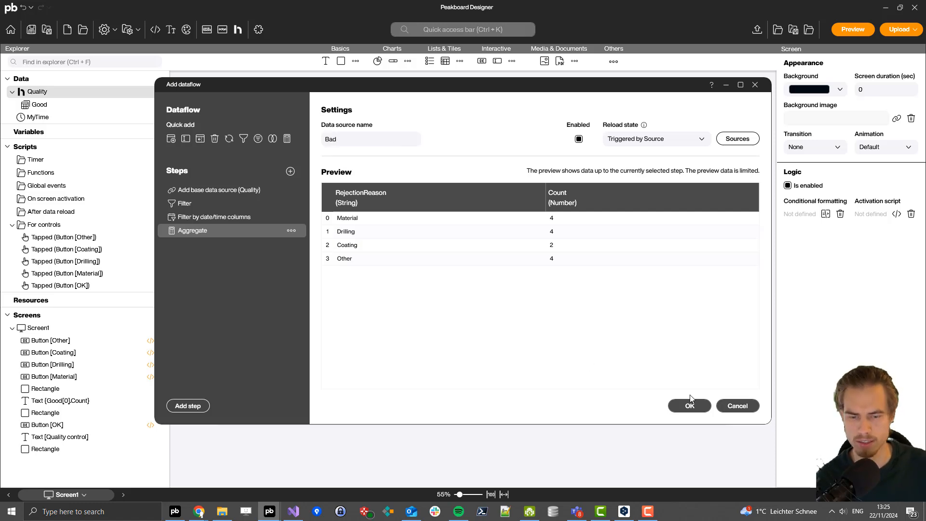
pyautogui.click(691, 406)
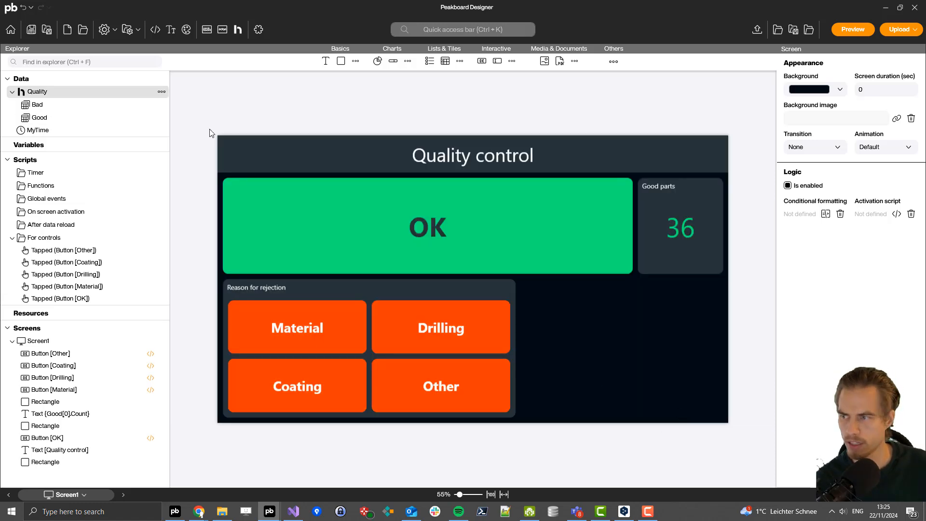